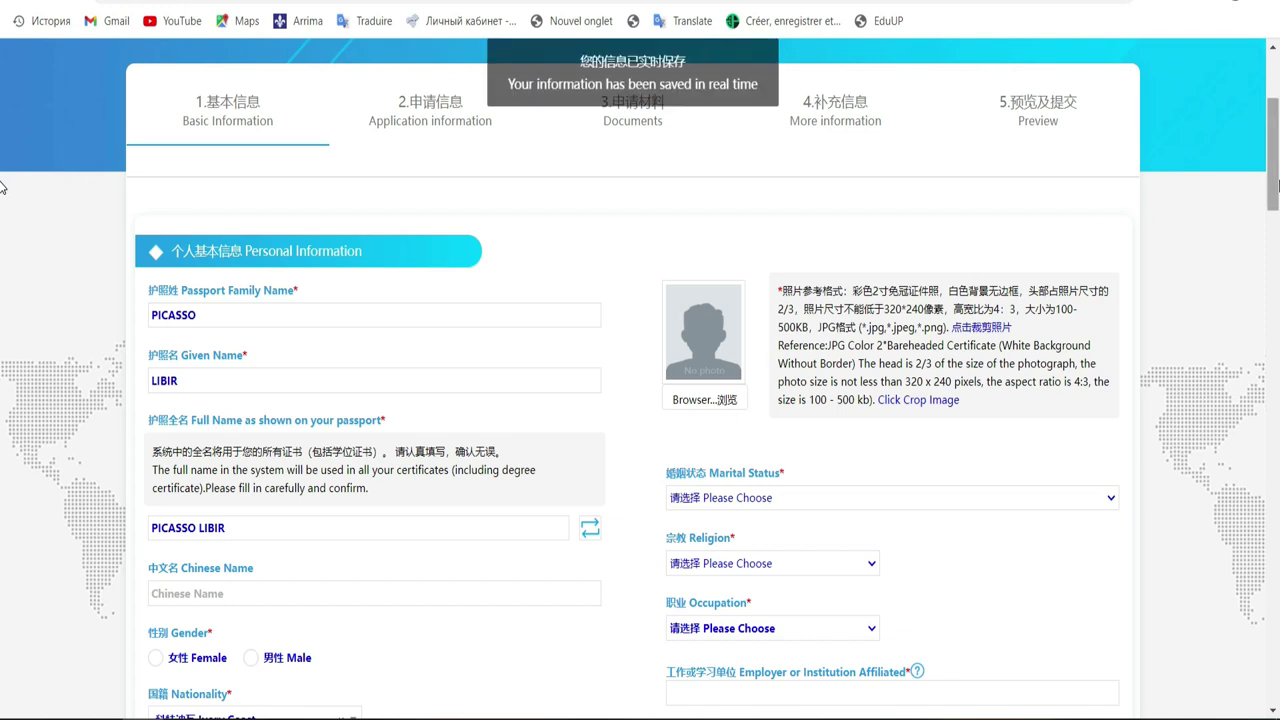
Scroll through the form and select the entry in the Passport Family Name field
scroll(0, 185, "down", 3)
scroll(0, 183, "up", 3)
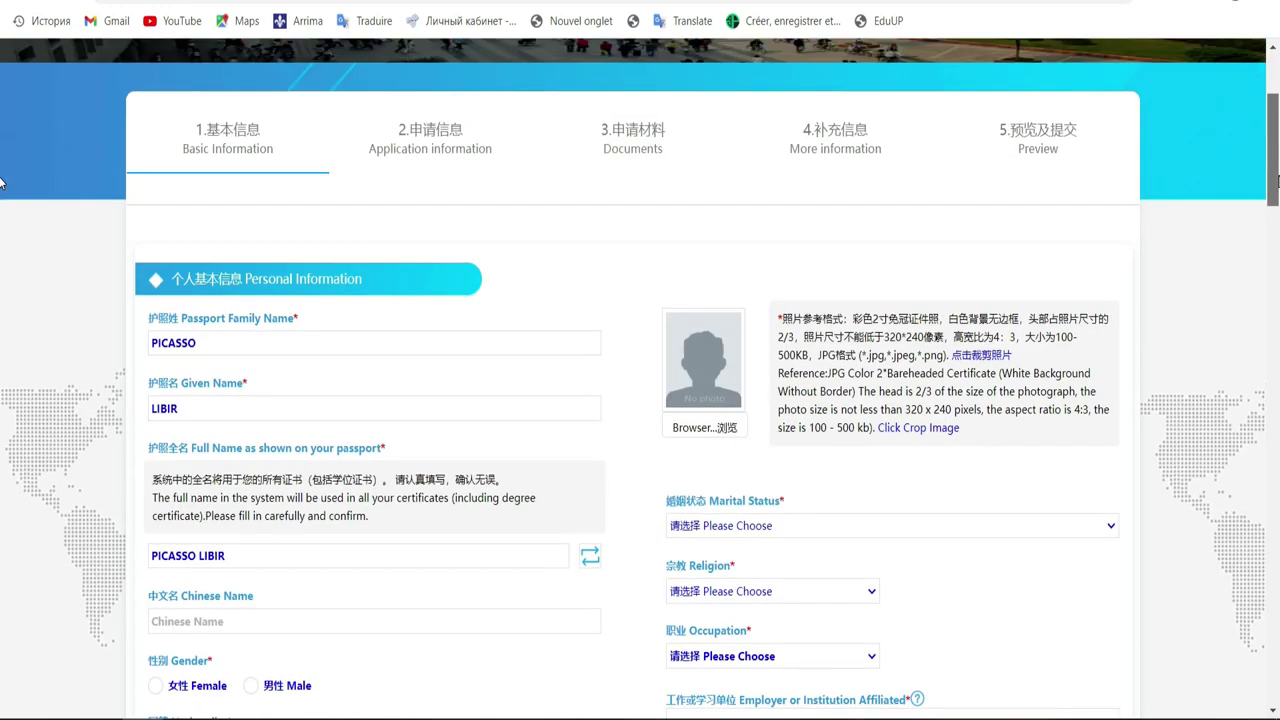
scroll(0, 183, "down", 1)
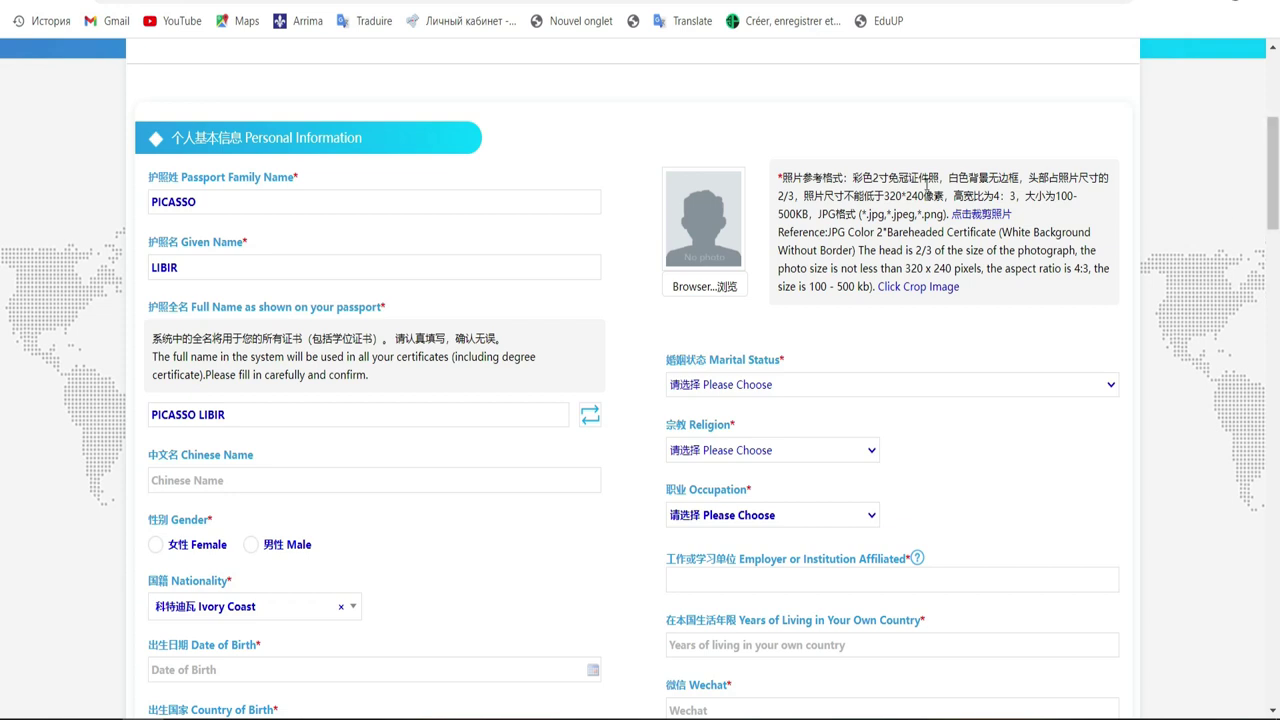
left_click(198, 203)
double_click(198, 203)
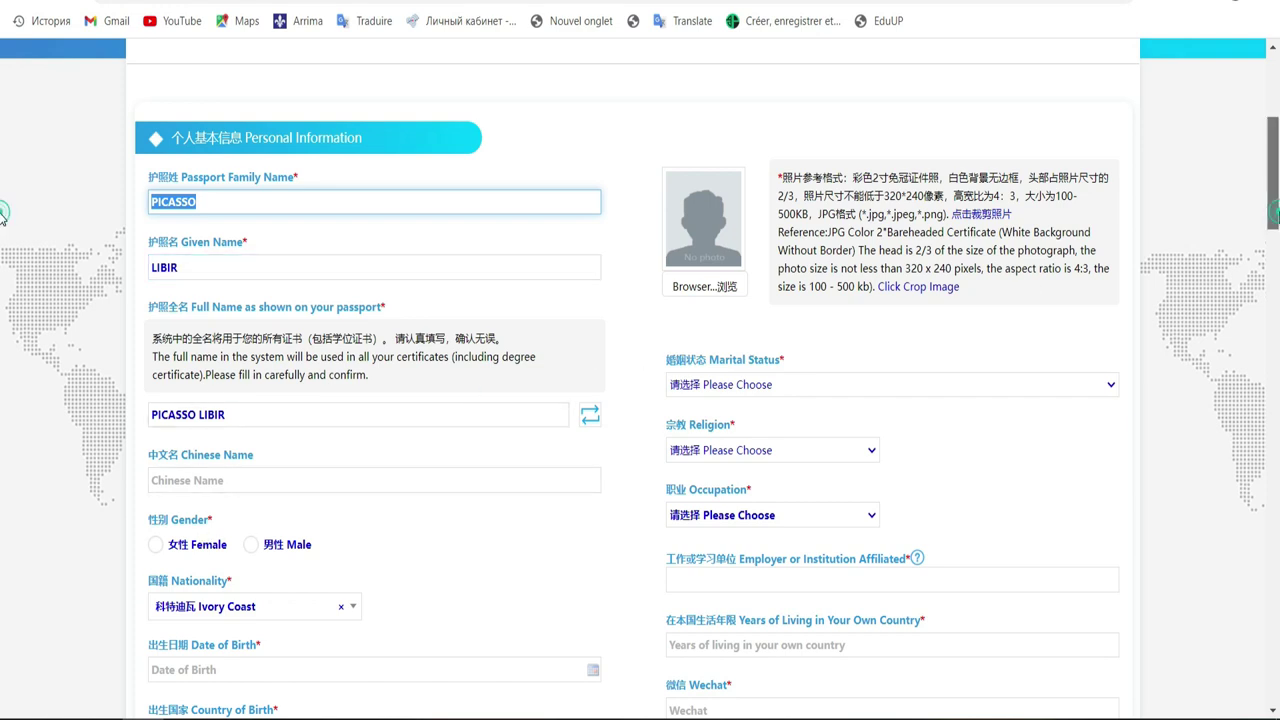
scroll(0, 190, "up", 2)
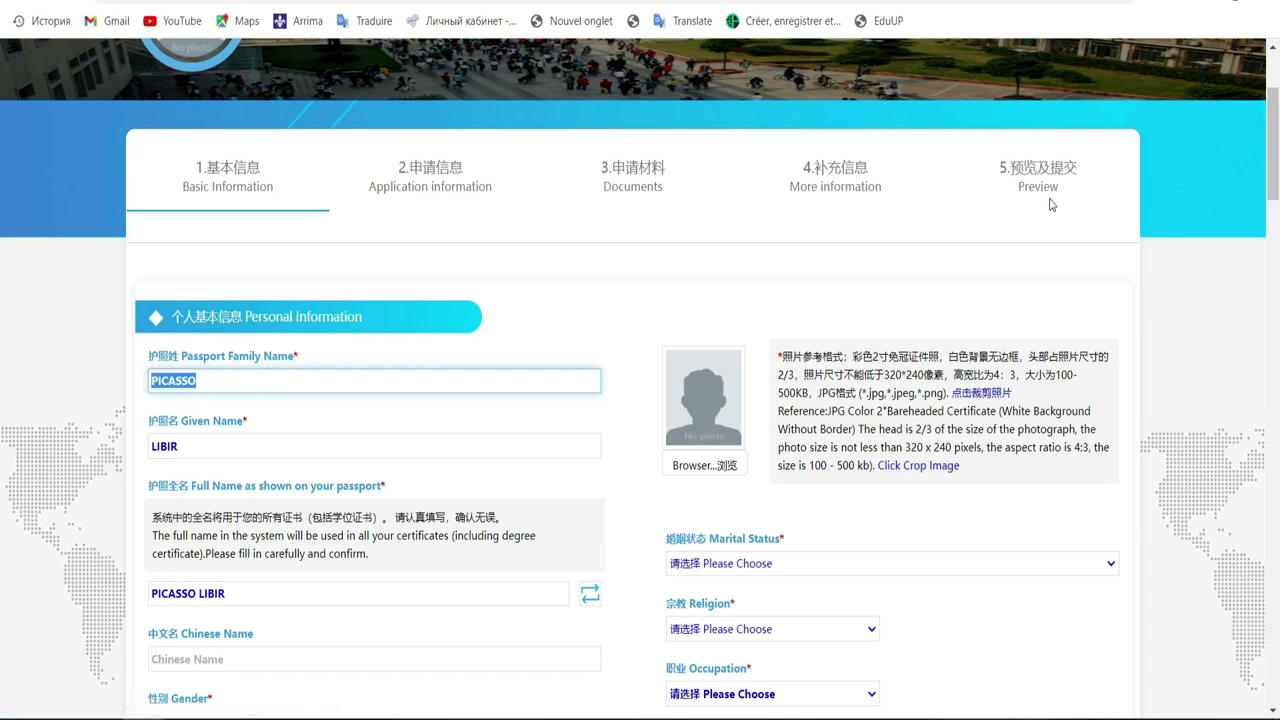
left_click_drag(1275, 141, 1277, 215)
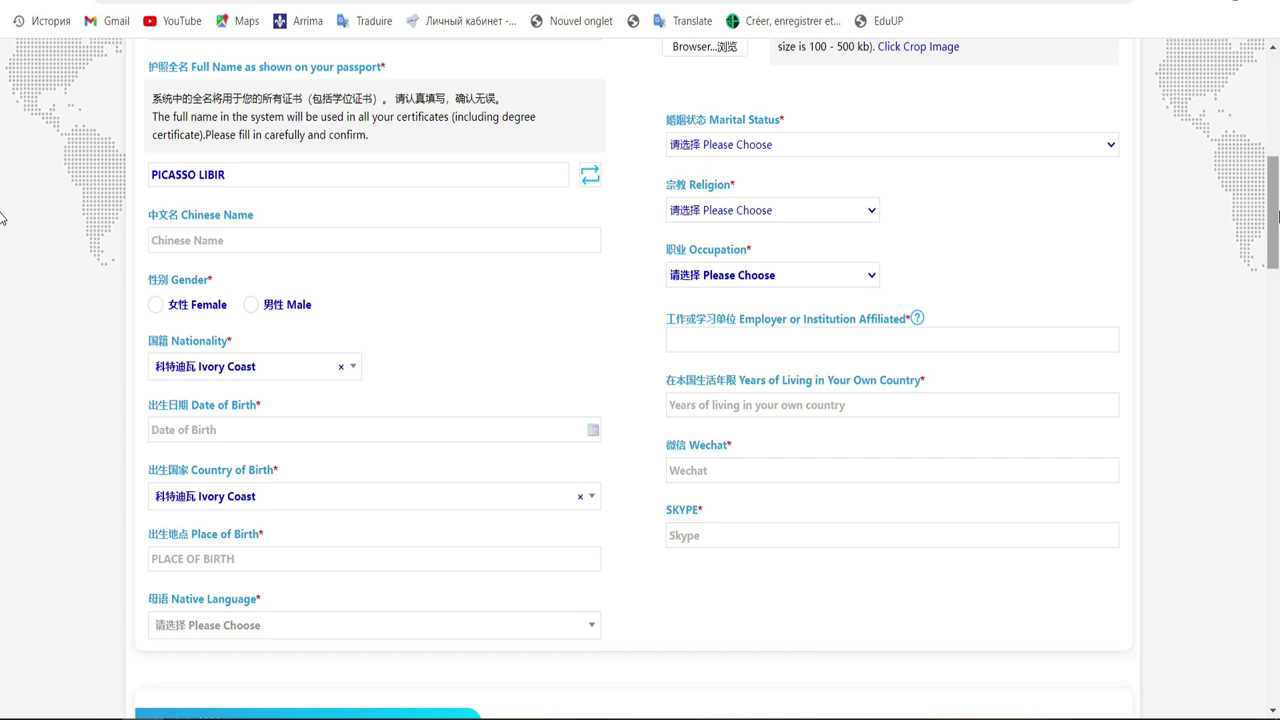
left_click_drag(1277, 215, 1277, 190)
scroll(2, 195, "down", 1)
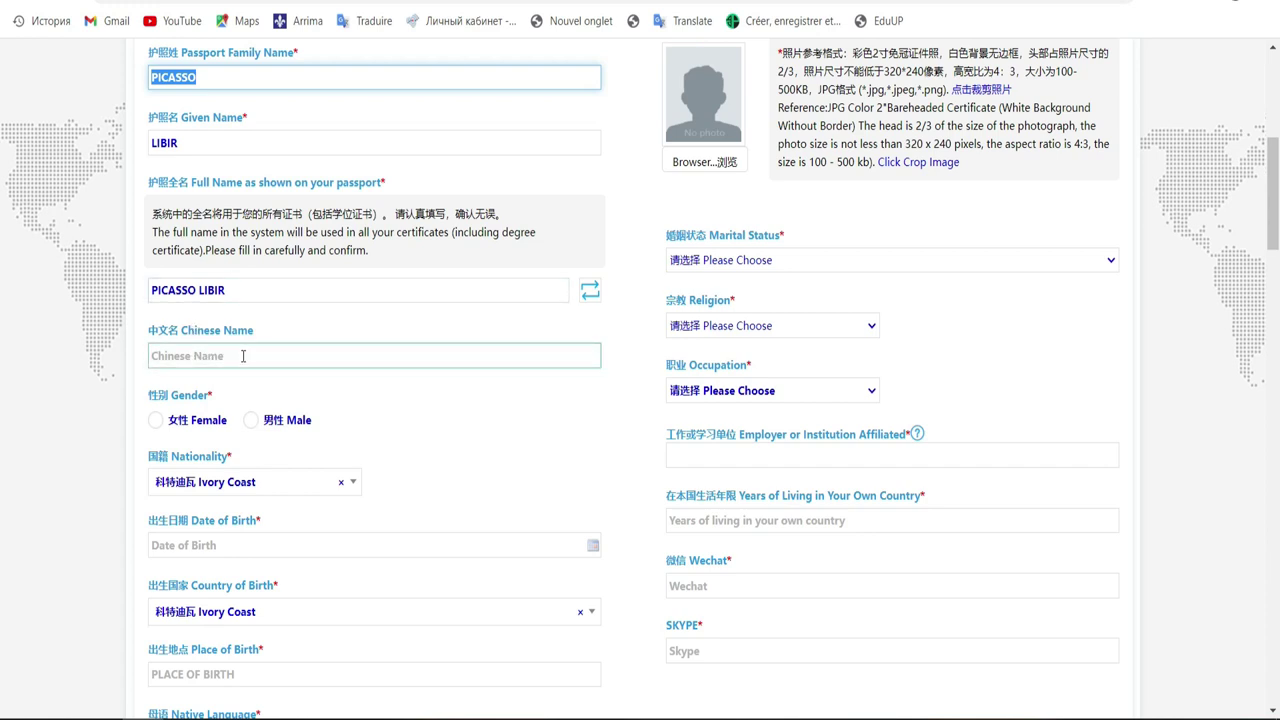
left_click(251, 421)
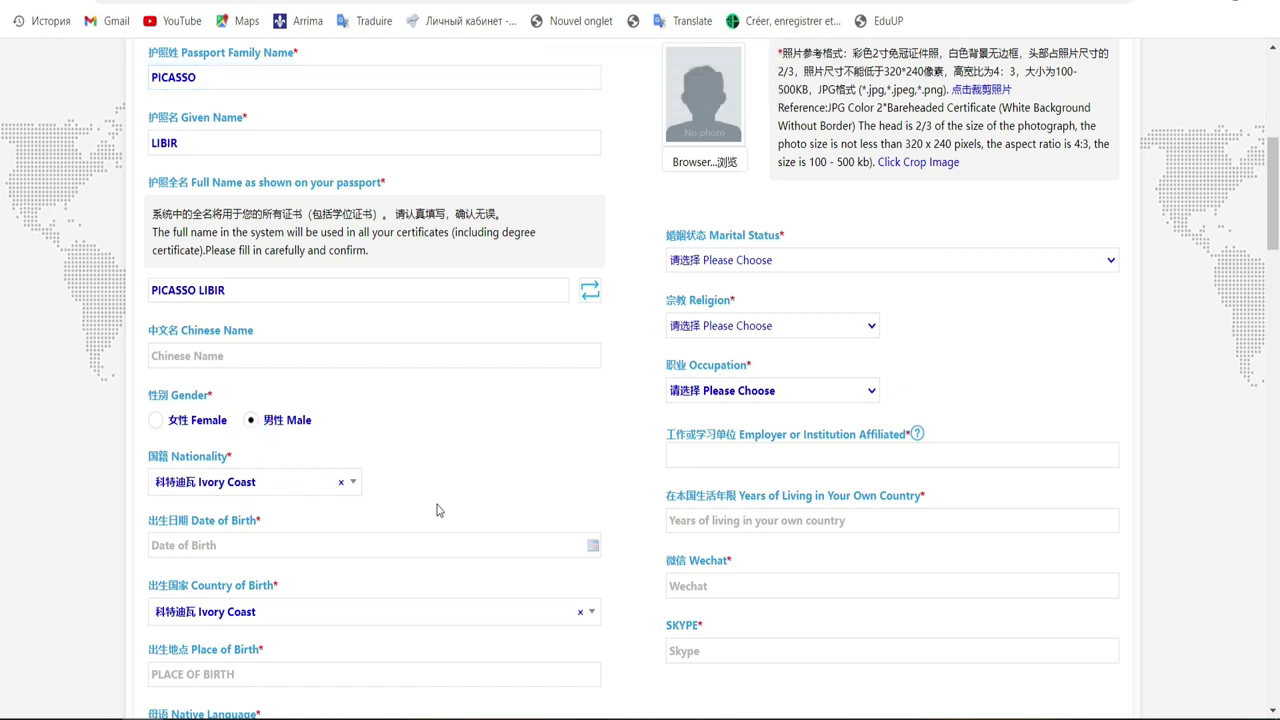
left_click(456, 546)
left_click(456, 546)
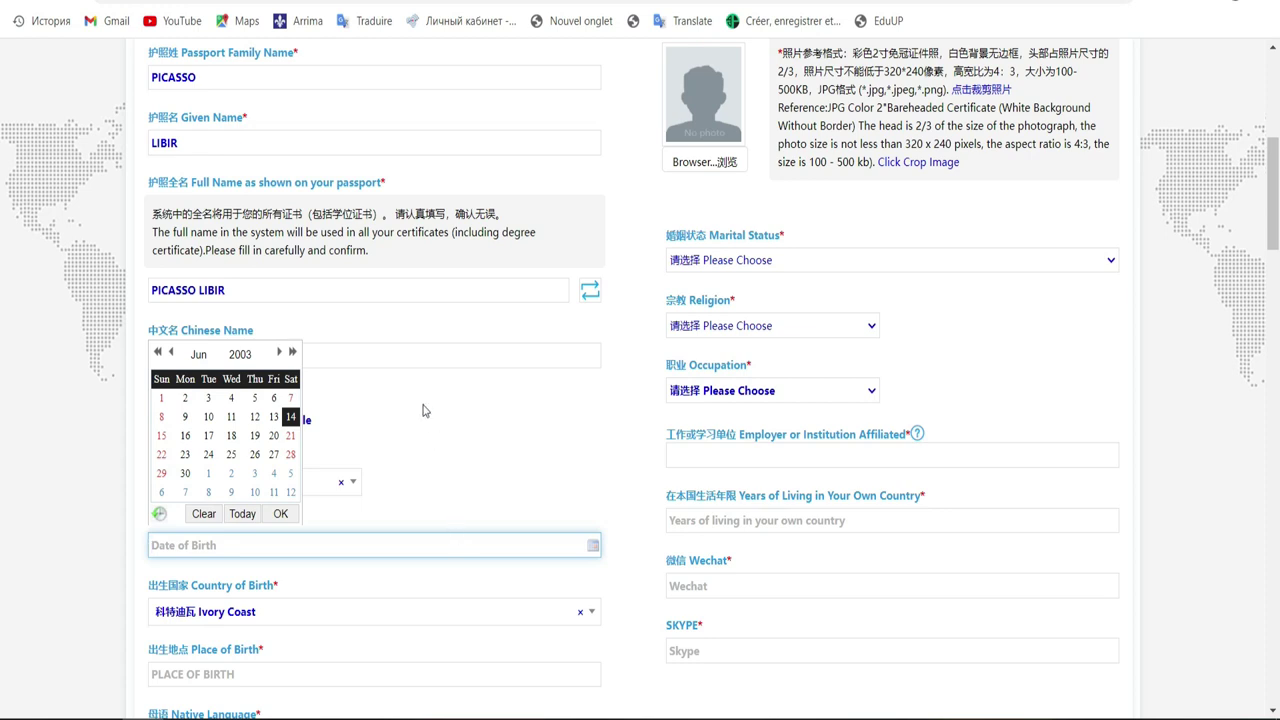
left_click(280, 352)
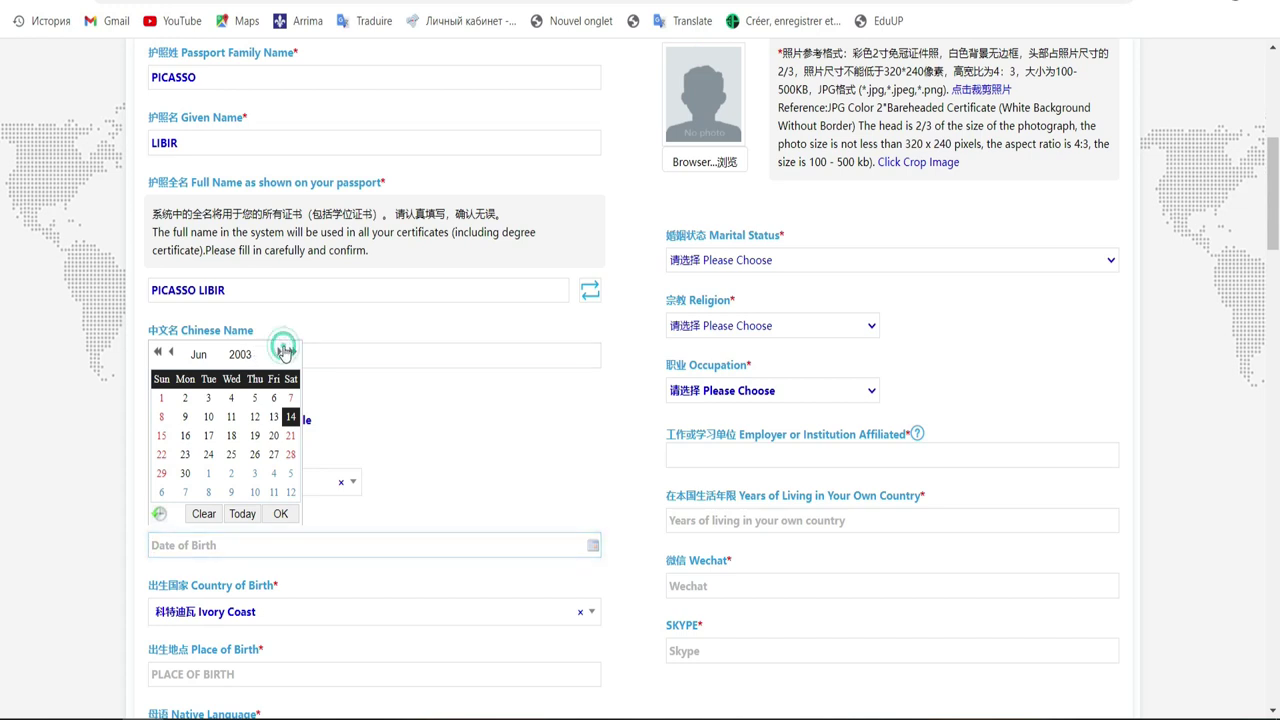
left_click(240, 355)
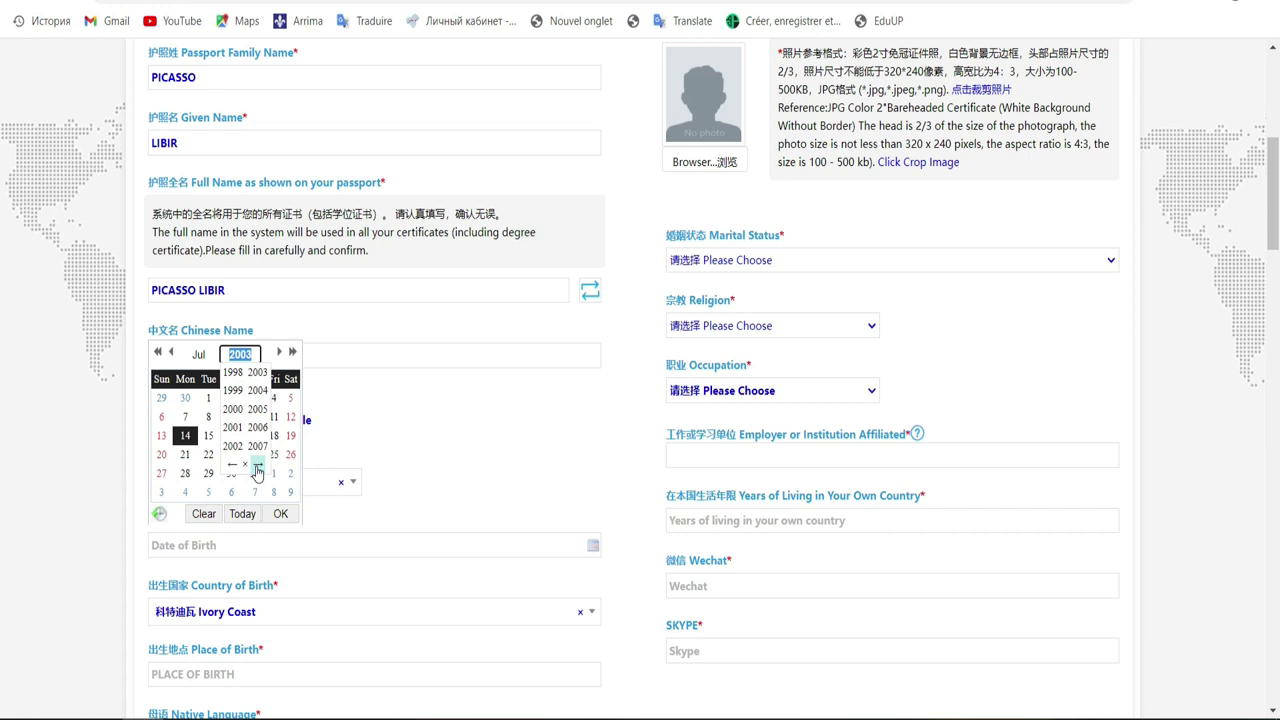
left_click(257, 470)
left_click(229, 466)
left_click(229, 466)
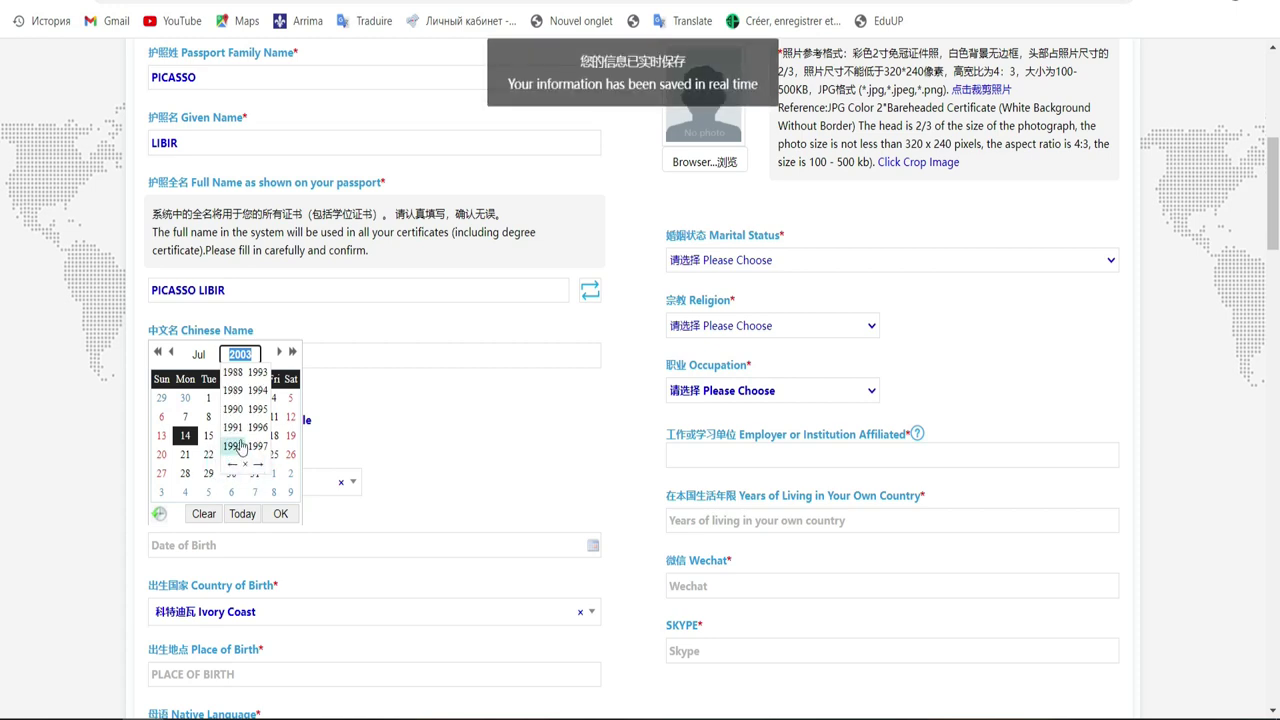
left_click(259, 469)
left_click(265, 396)
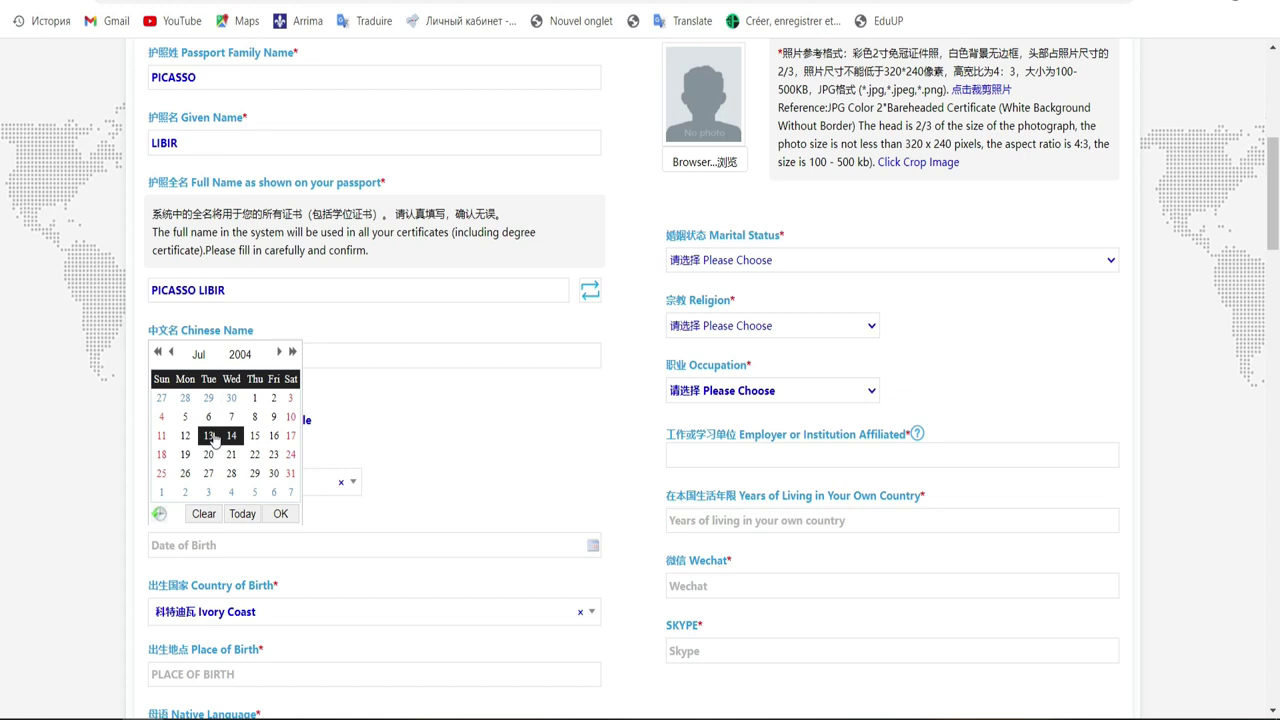
left_click(213, 437)
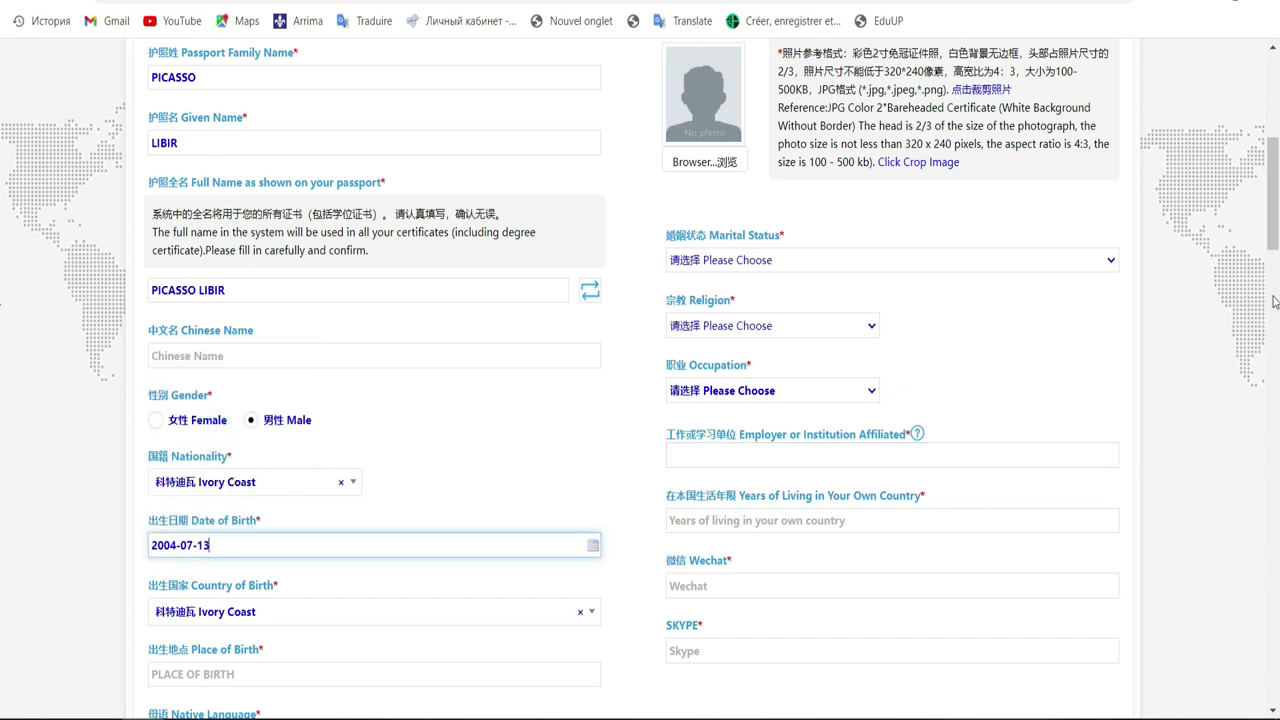
Enter ABIDJAN as the place of birth
scroll(4, 230, "down", 3)
scroll(4, 285, "down", 1)
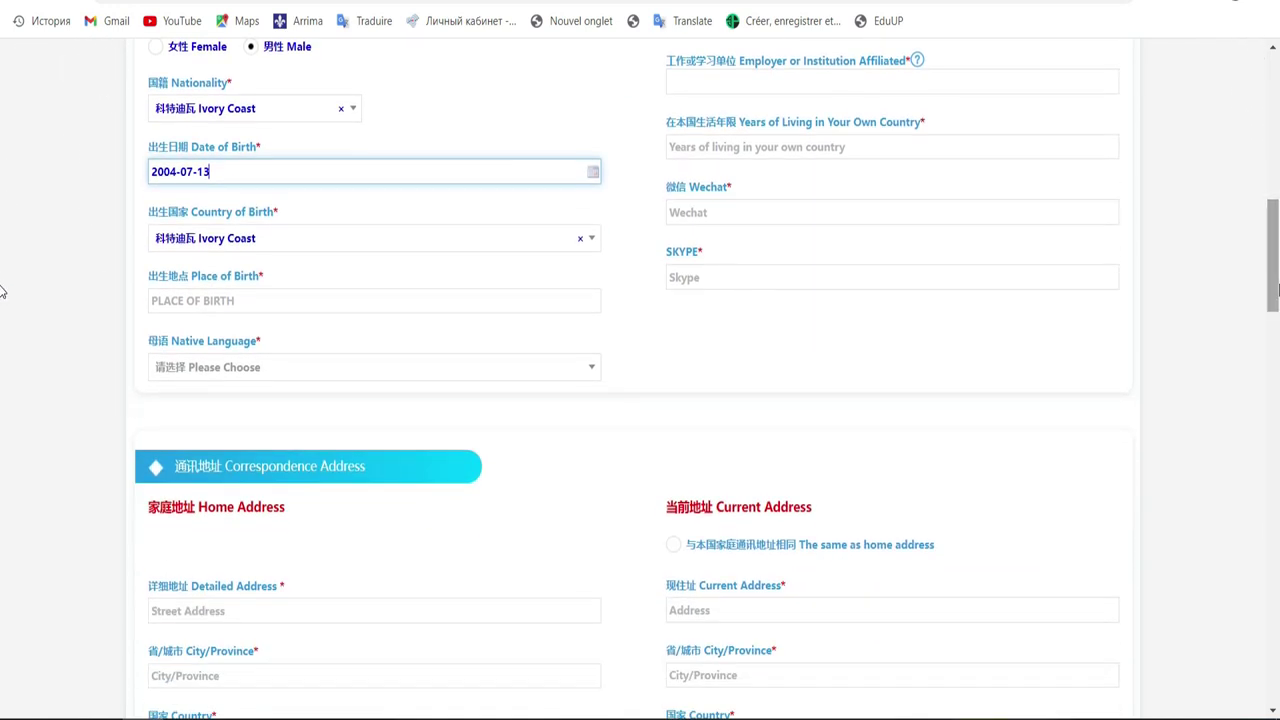
left_click(256, 308)
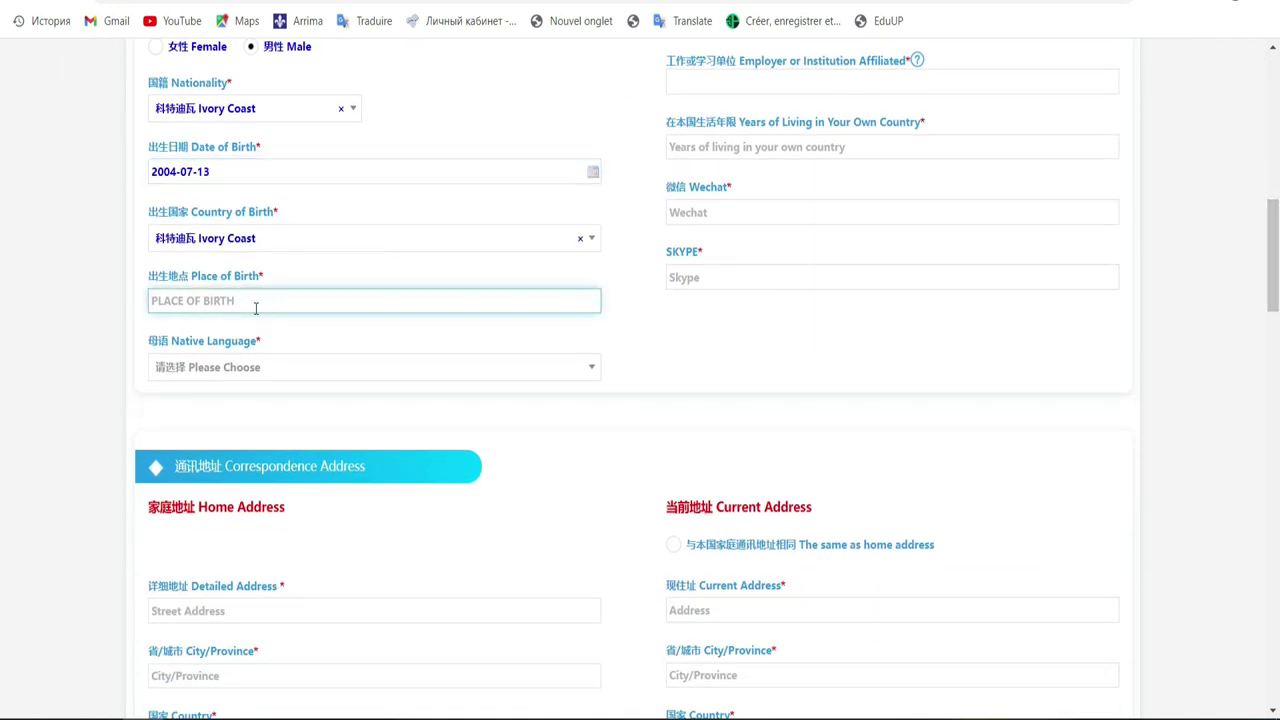
type("ABIDJAN")
Set the native language to 法语 (French)
left_click(343, 372)
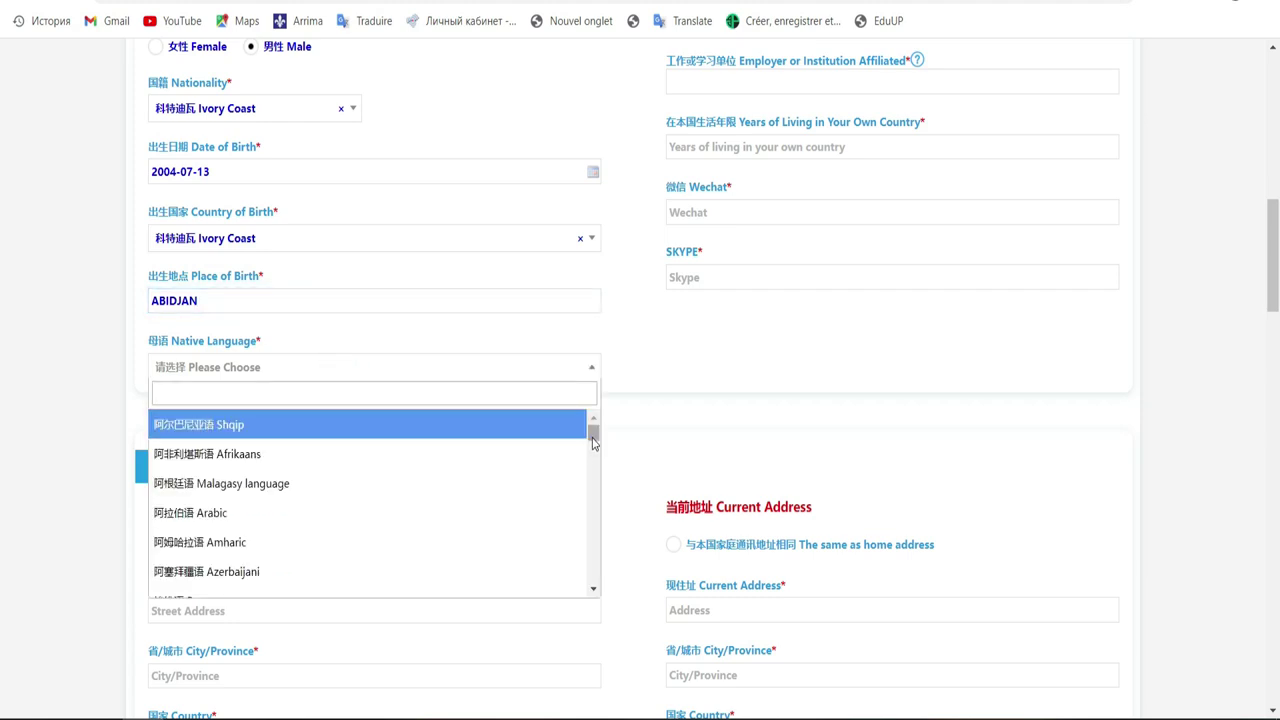
type("f")
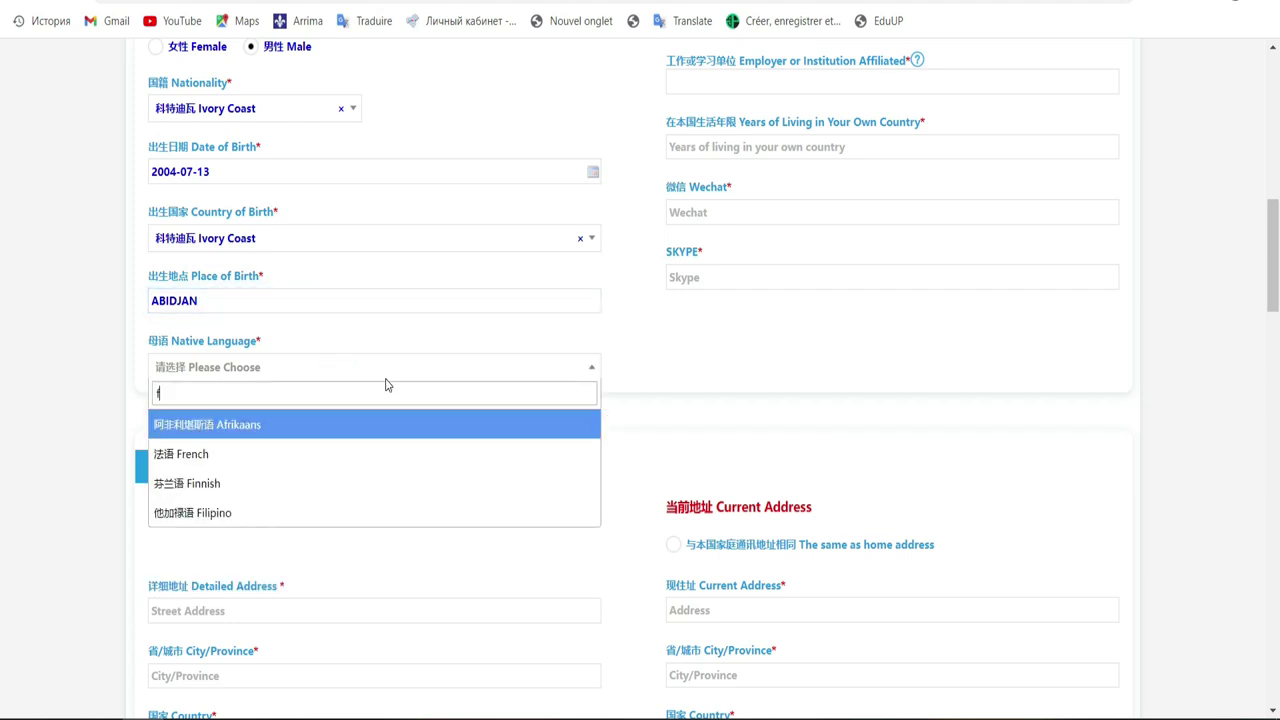
left_click(253, 455)
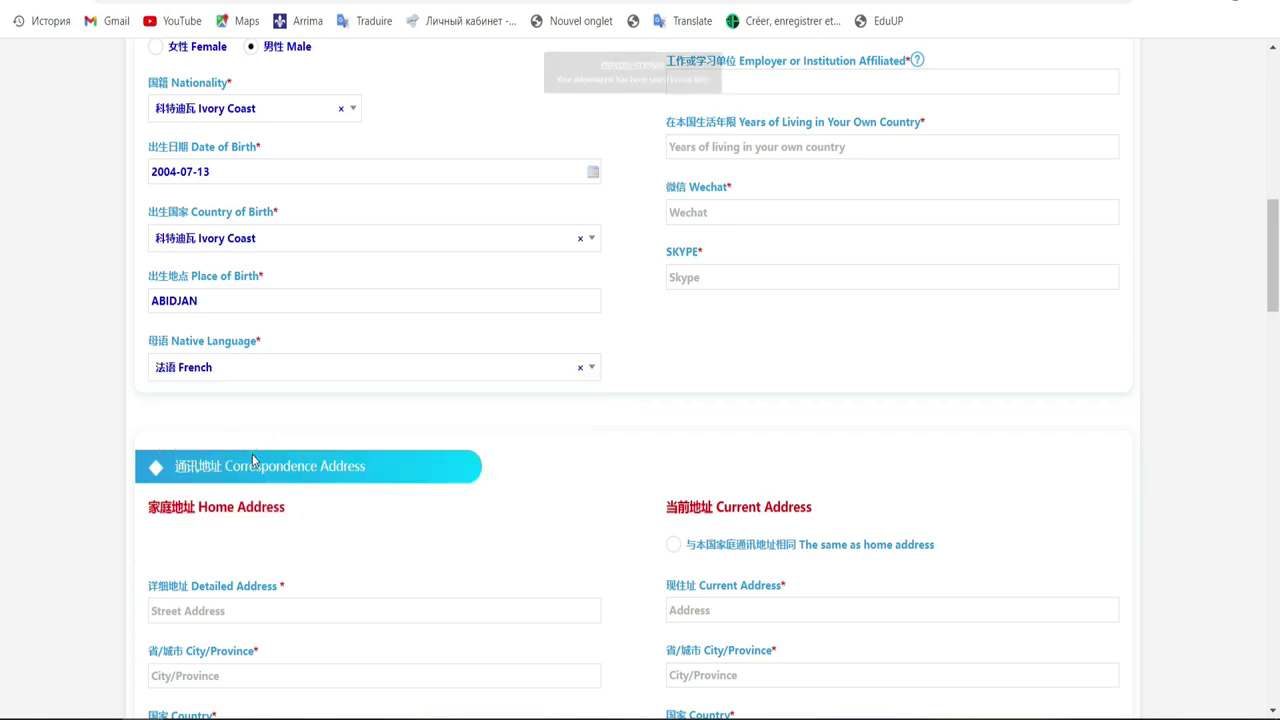
left_click_drag(1272, 288, 1274, 230)
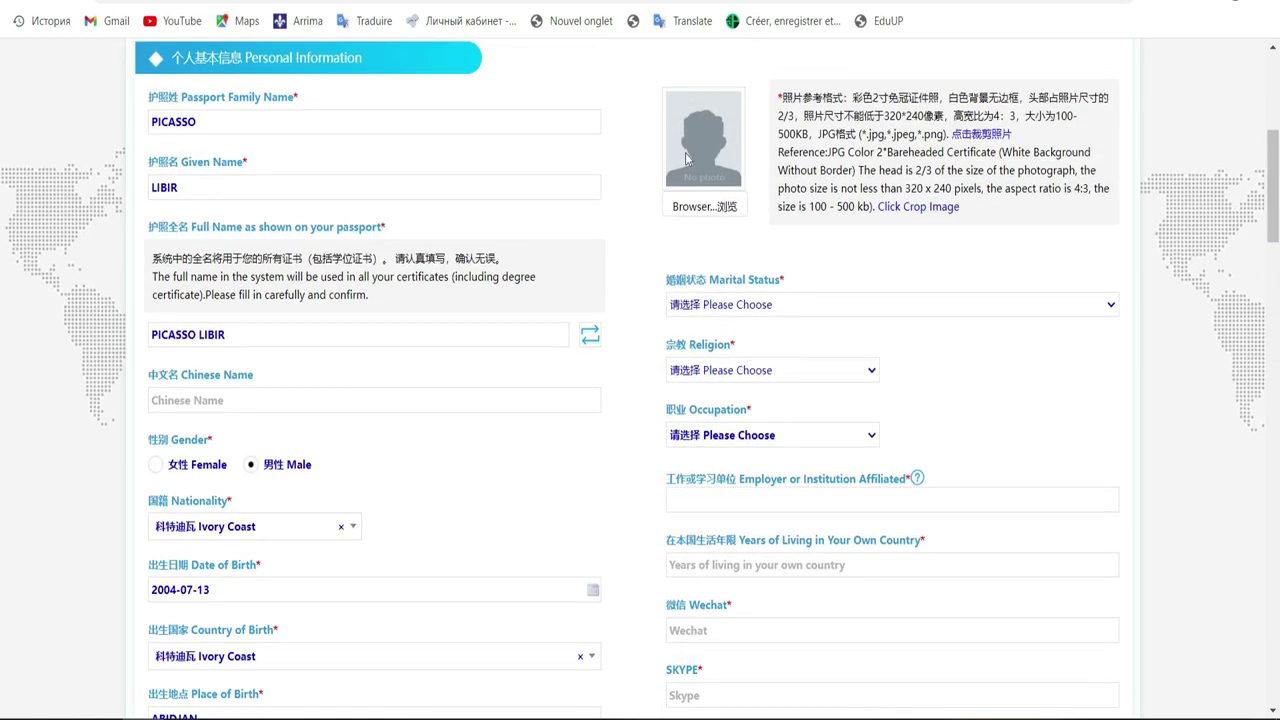
Set marital status to Single and religion to Christian
left_click(751, 307)
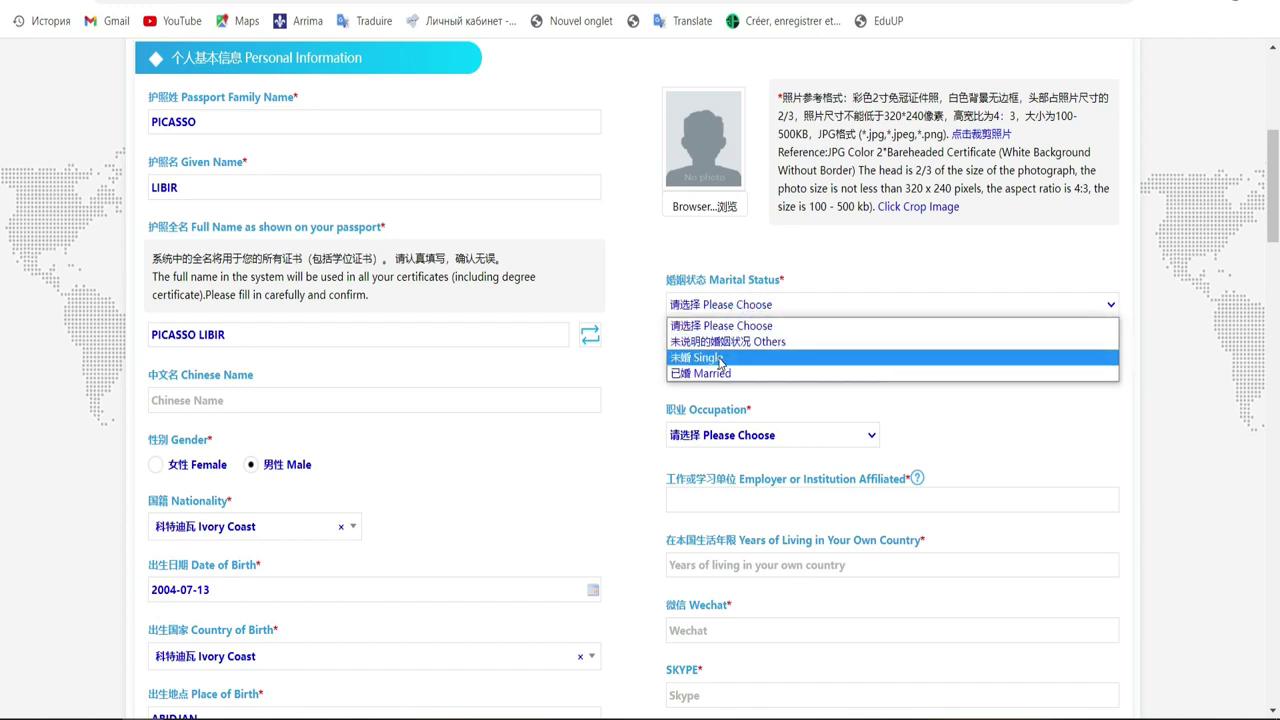
left_click(720, 358)
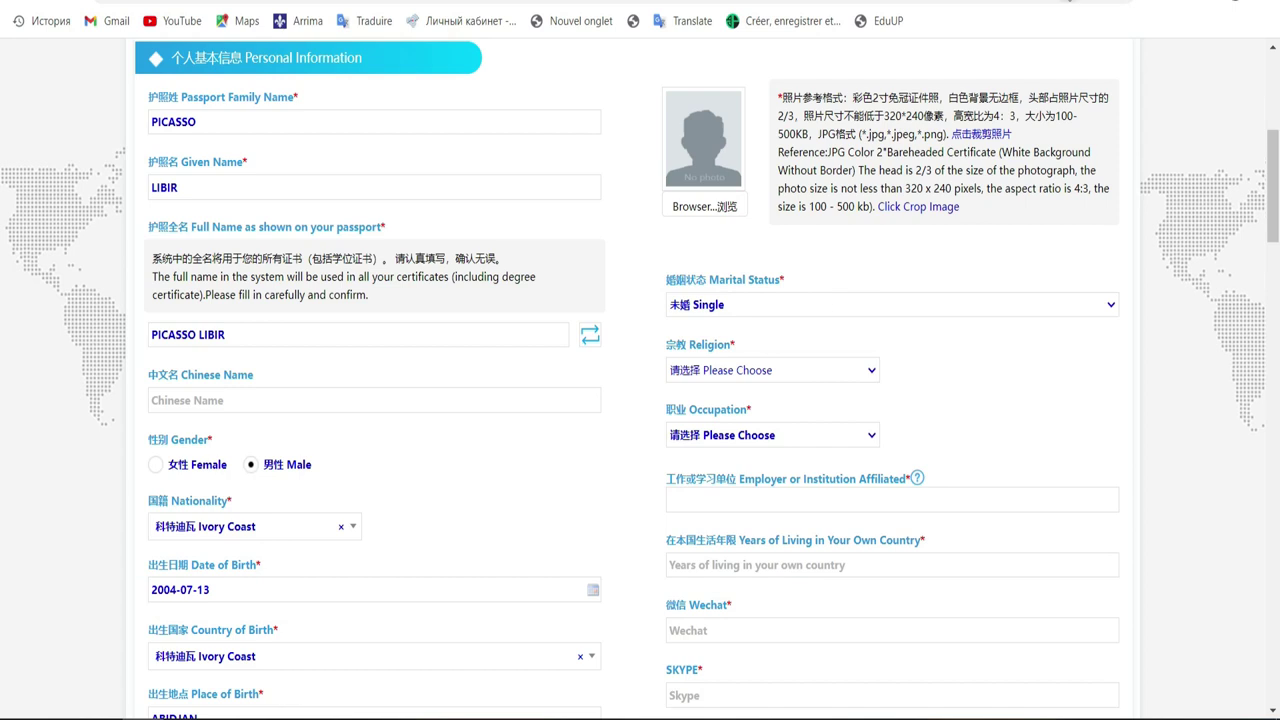
left_click(828, 368)
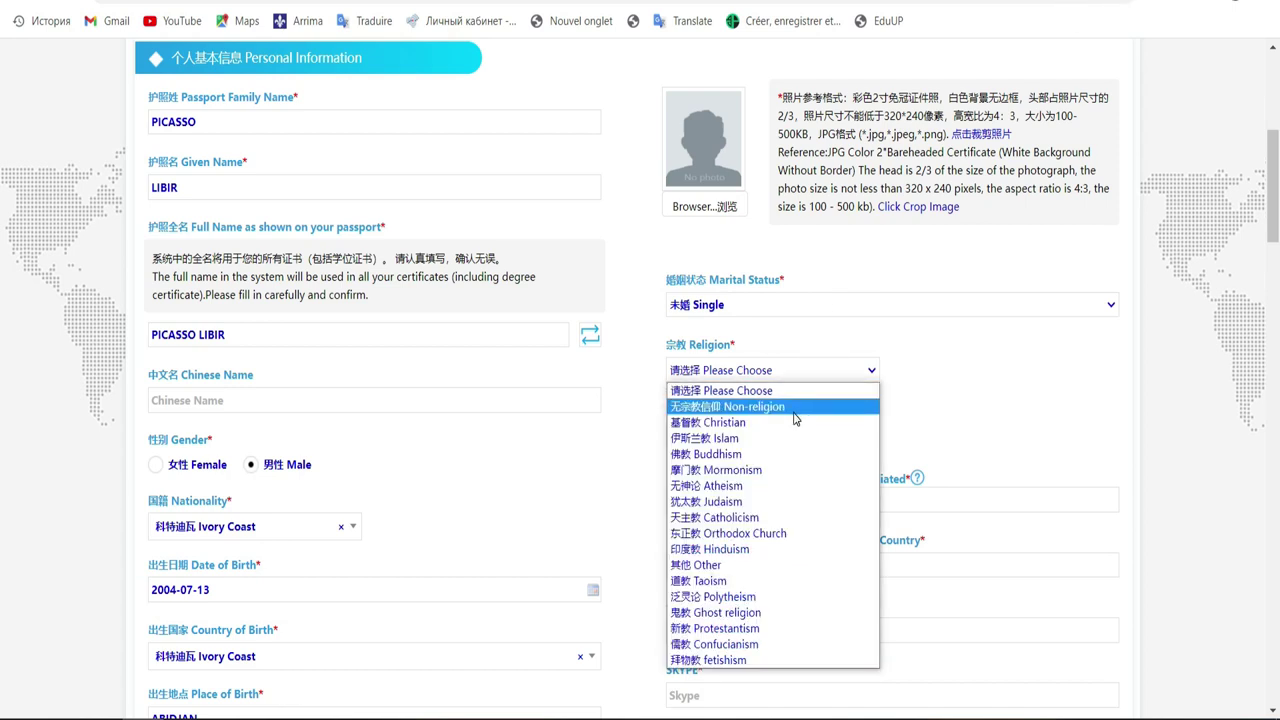
left_click(792, 422)
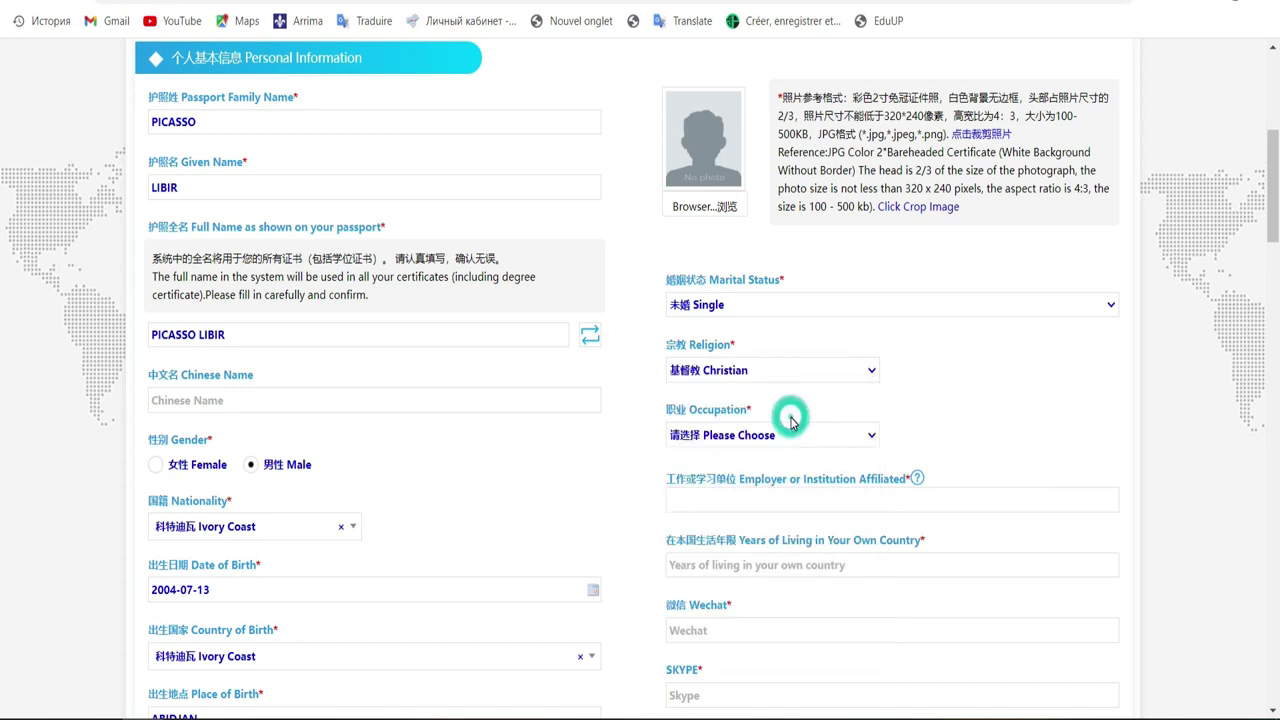
left_click(824, 370)
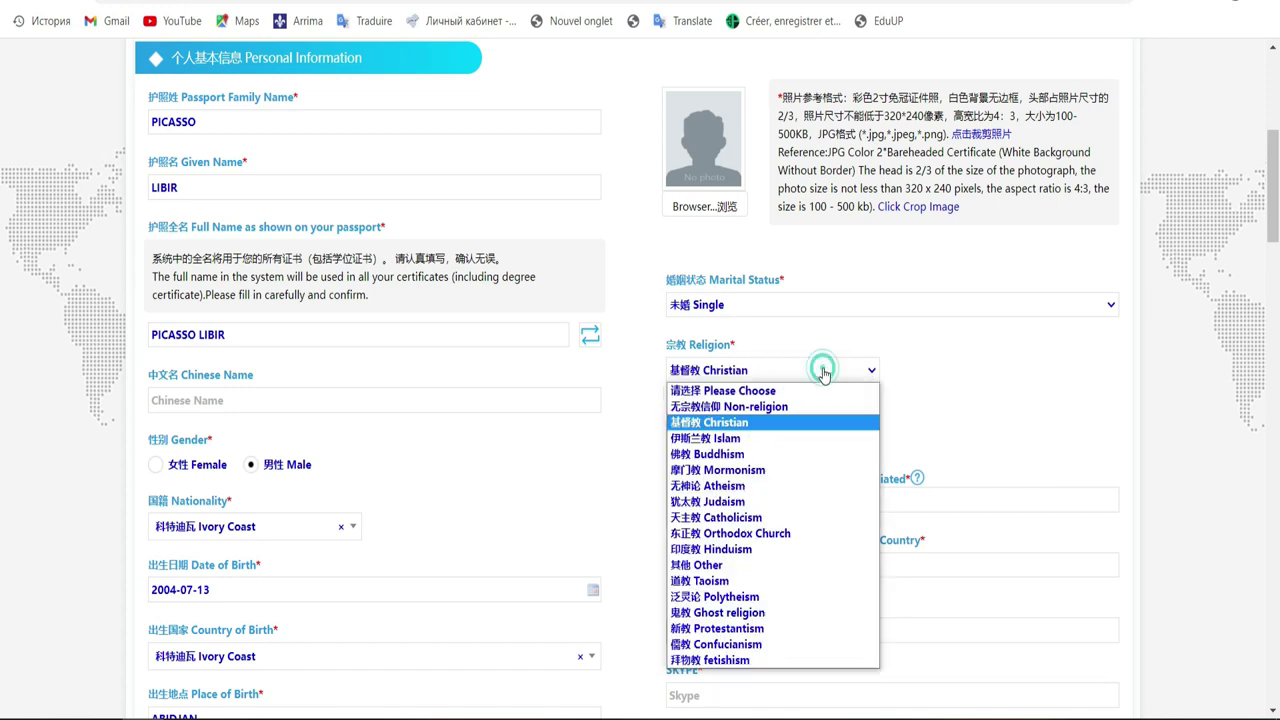
left_click(741, 423)
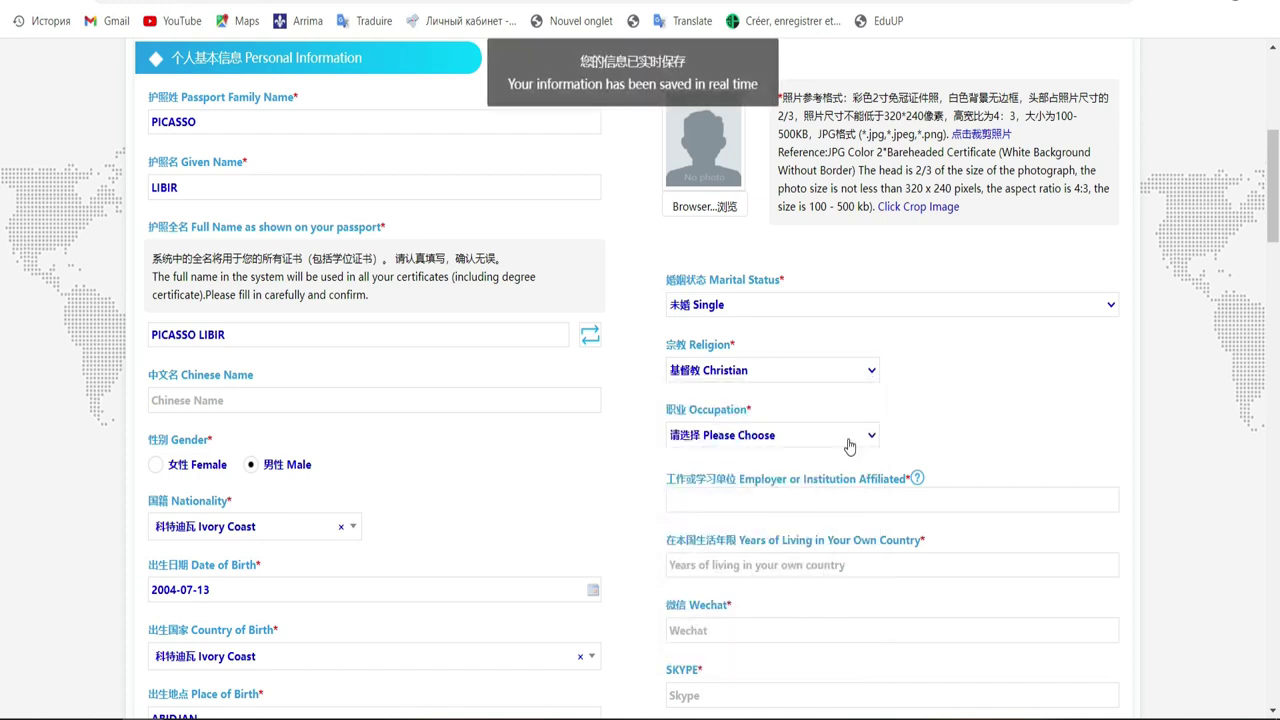
Set the occupation to 学生 (Student)
left_click(848, 446)
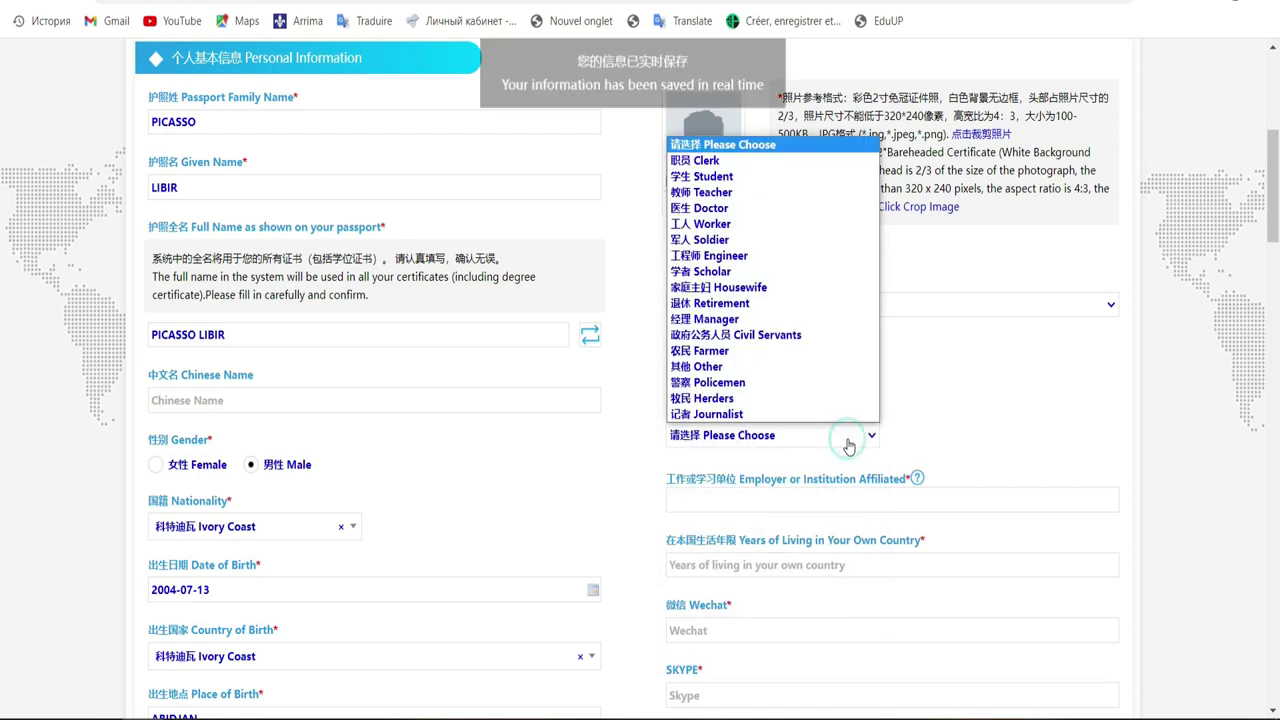
left_click(790, 185)
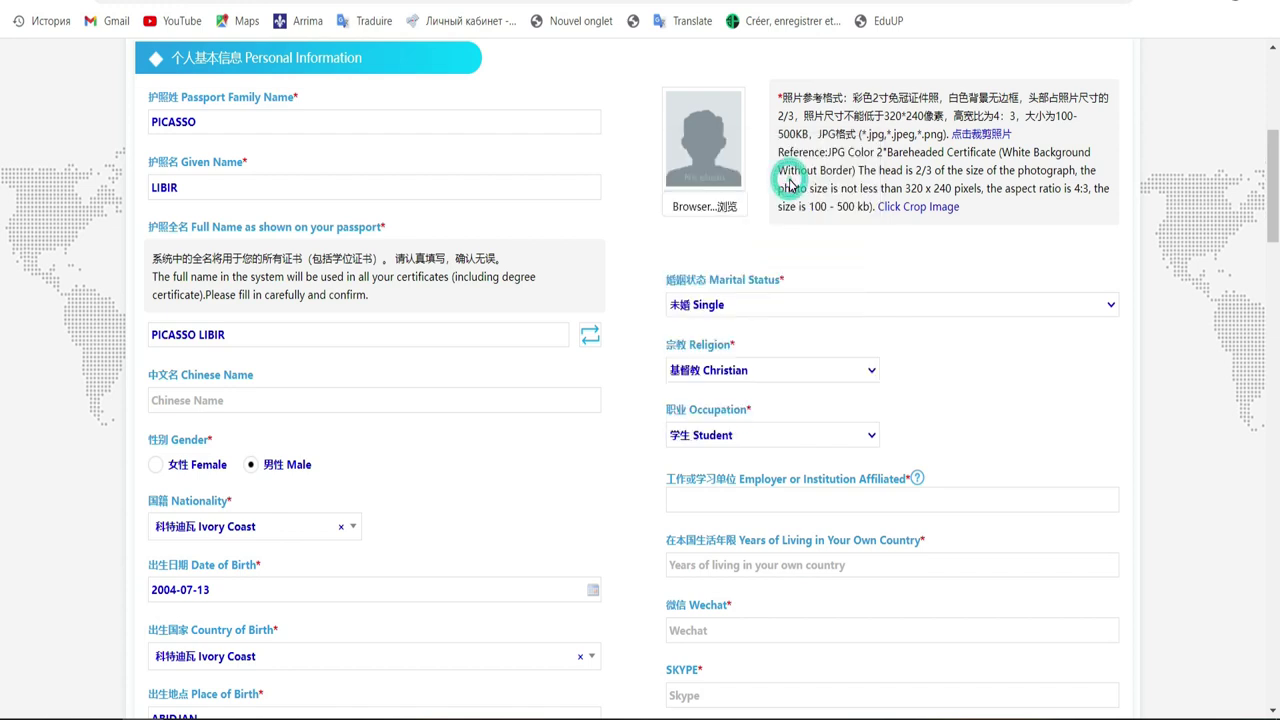
left_click_drag(1270, 236, 1220, 286)
left_click(815, 207)
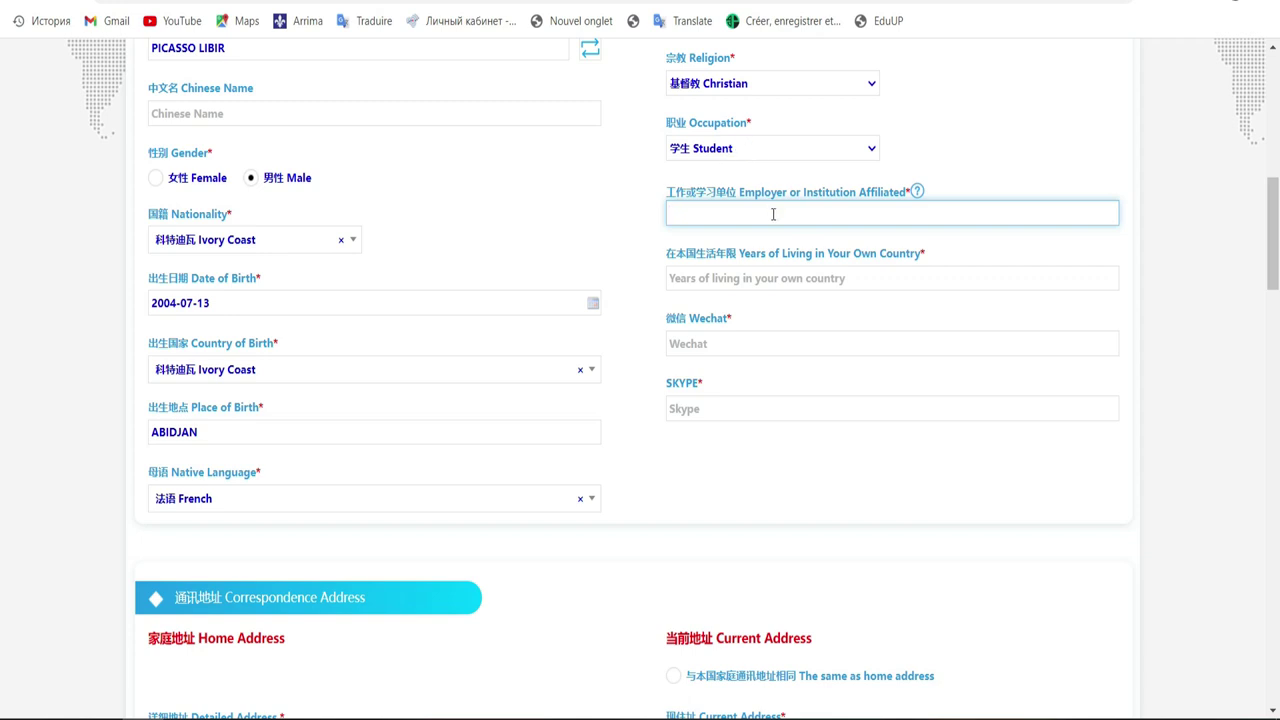
Enter ufhb as the employer and 19 as the years living in own country
type("ufhb")
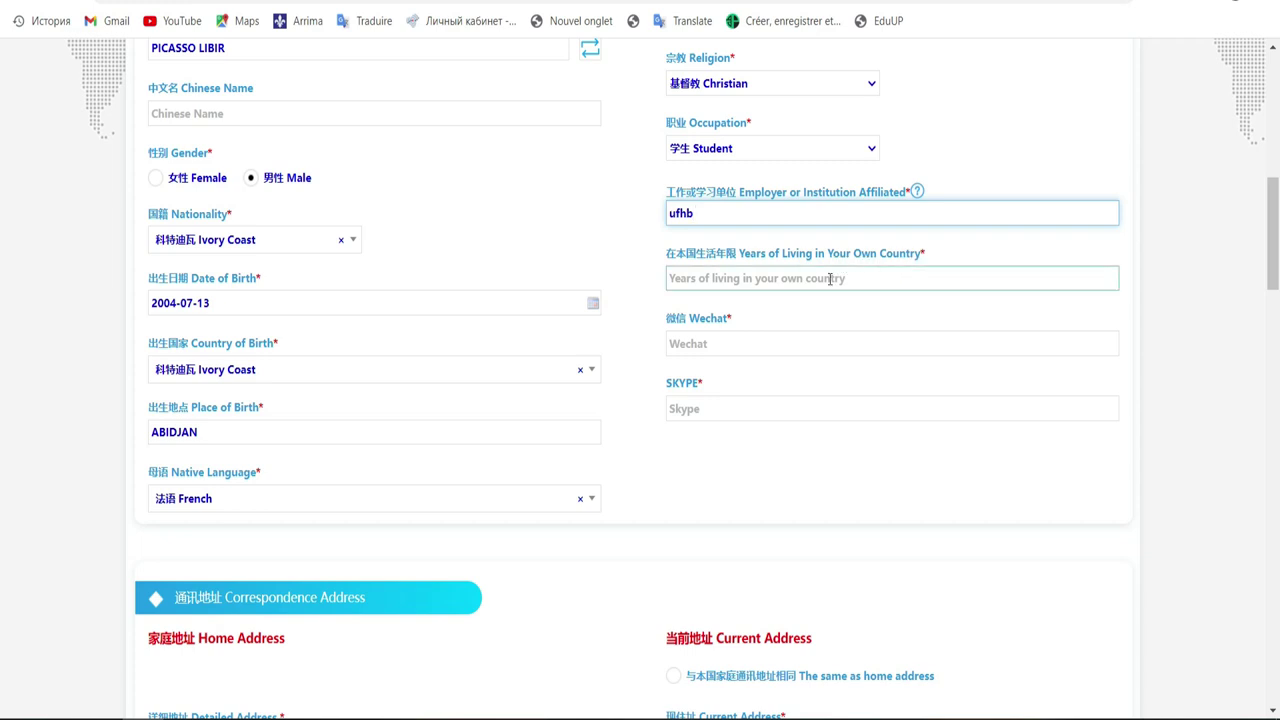
left_click(830, 279)
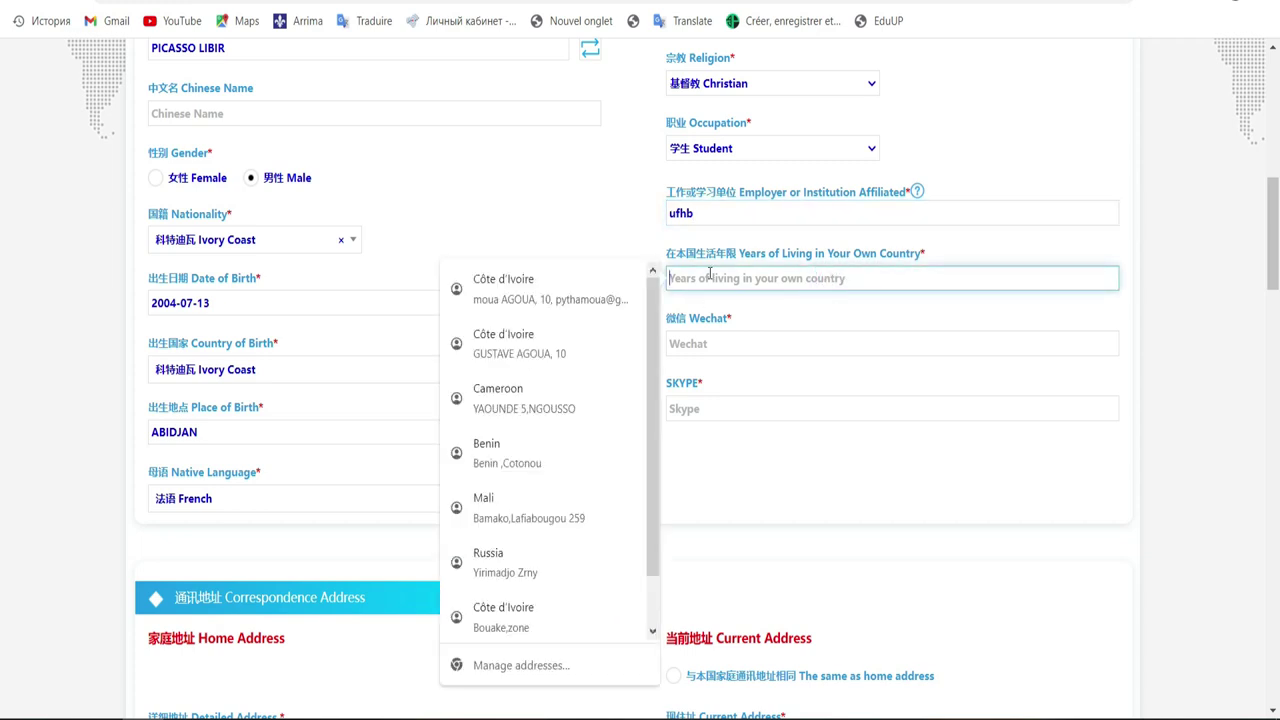
left_click(851, 278)
type("10")
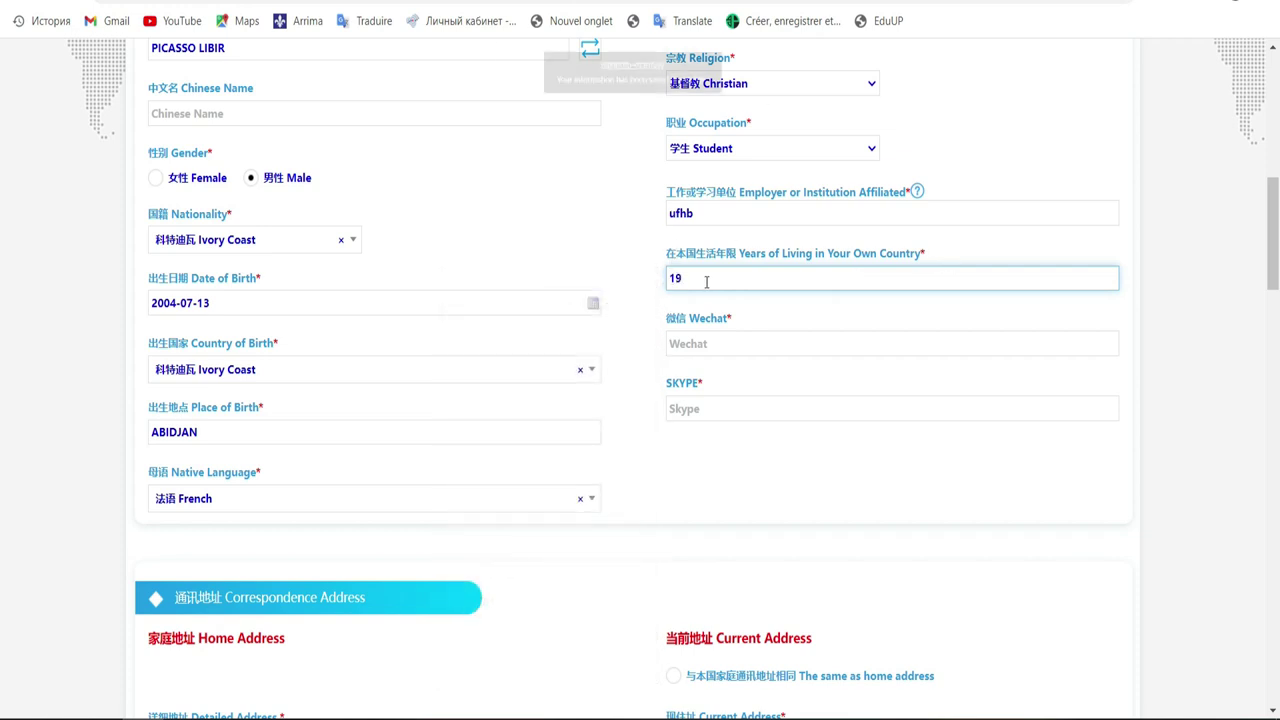
Fill in the applicant's WeChat ID and Skype ID
left_click(754, 344)
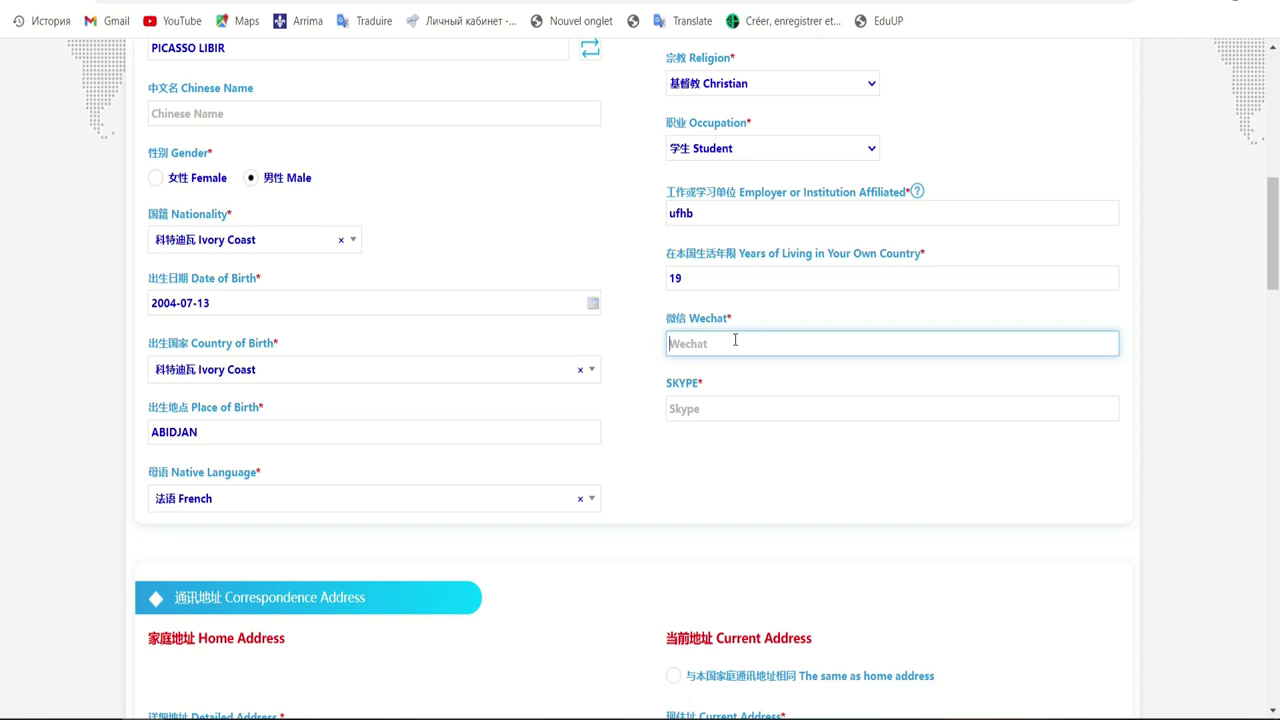
type("pytha")
left_click(706, 404)
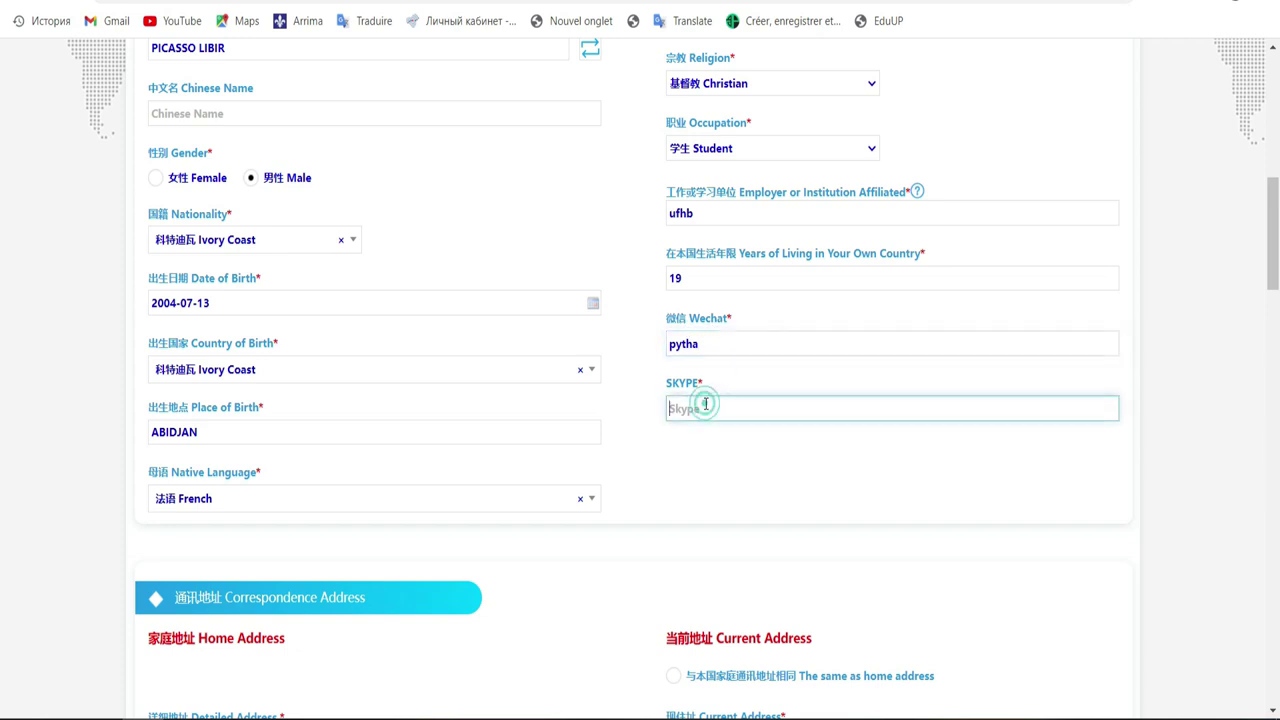
type("pytha")
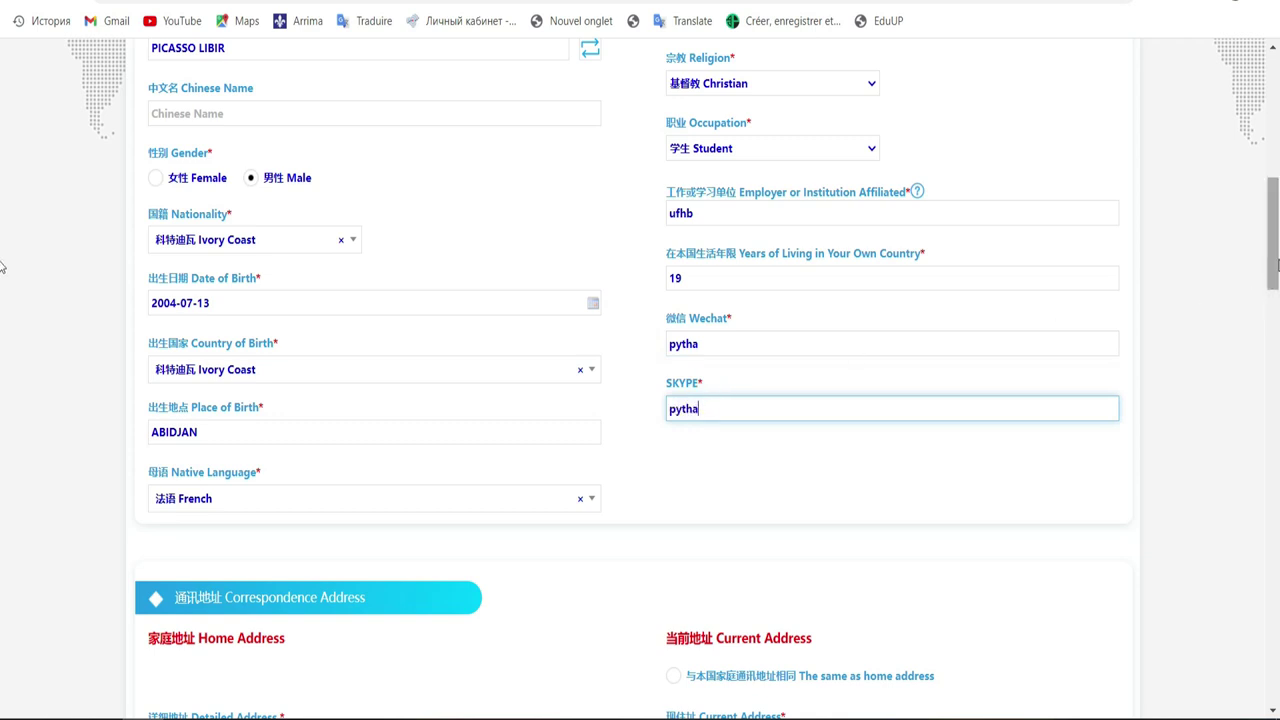
scroll(3, 266, "down", 1)
scroll(3, 258, "up", 1)
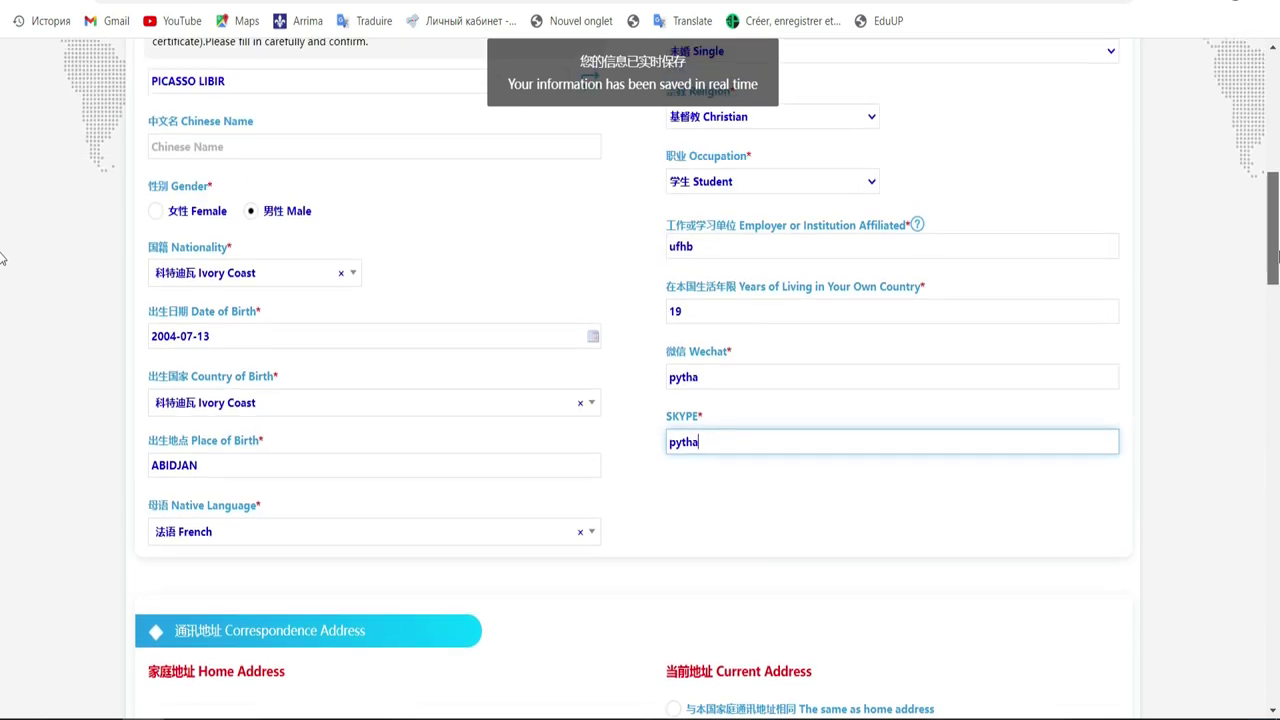
scroll(3, 258, "up", 1)
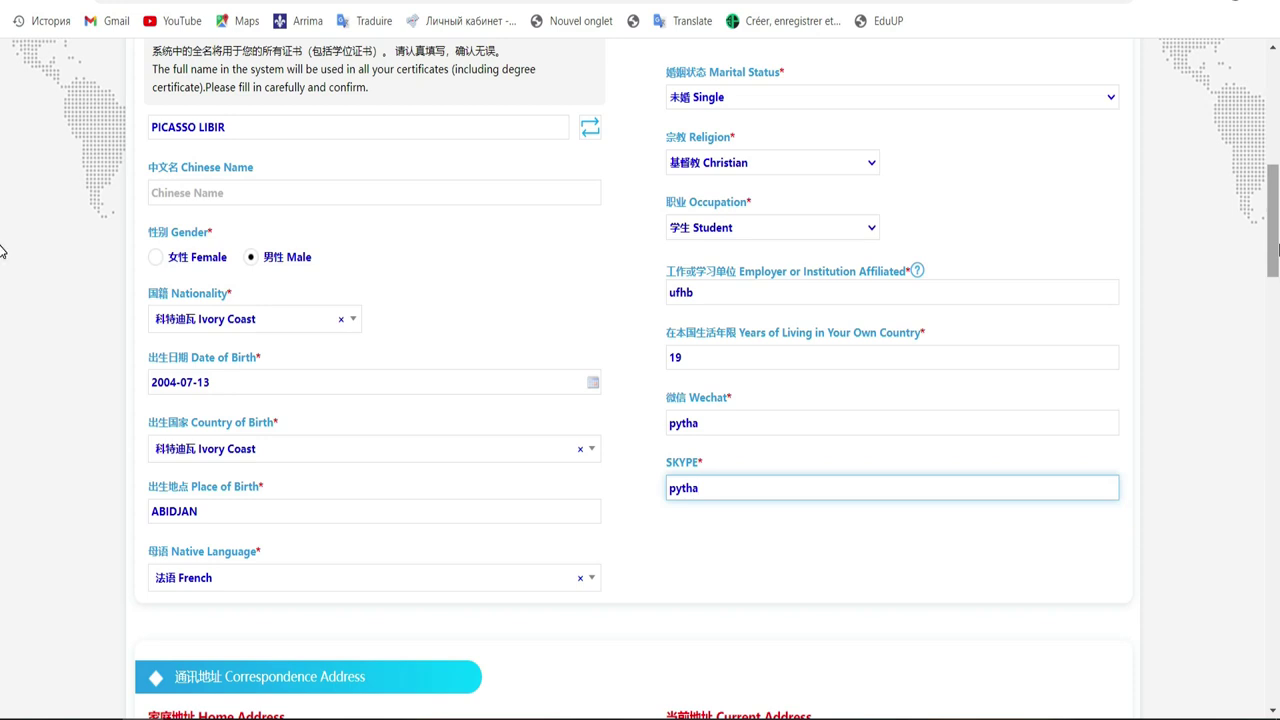
scroll(3, 290, "down", 3)
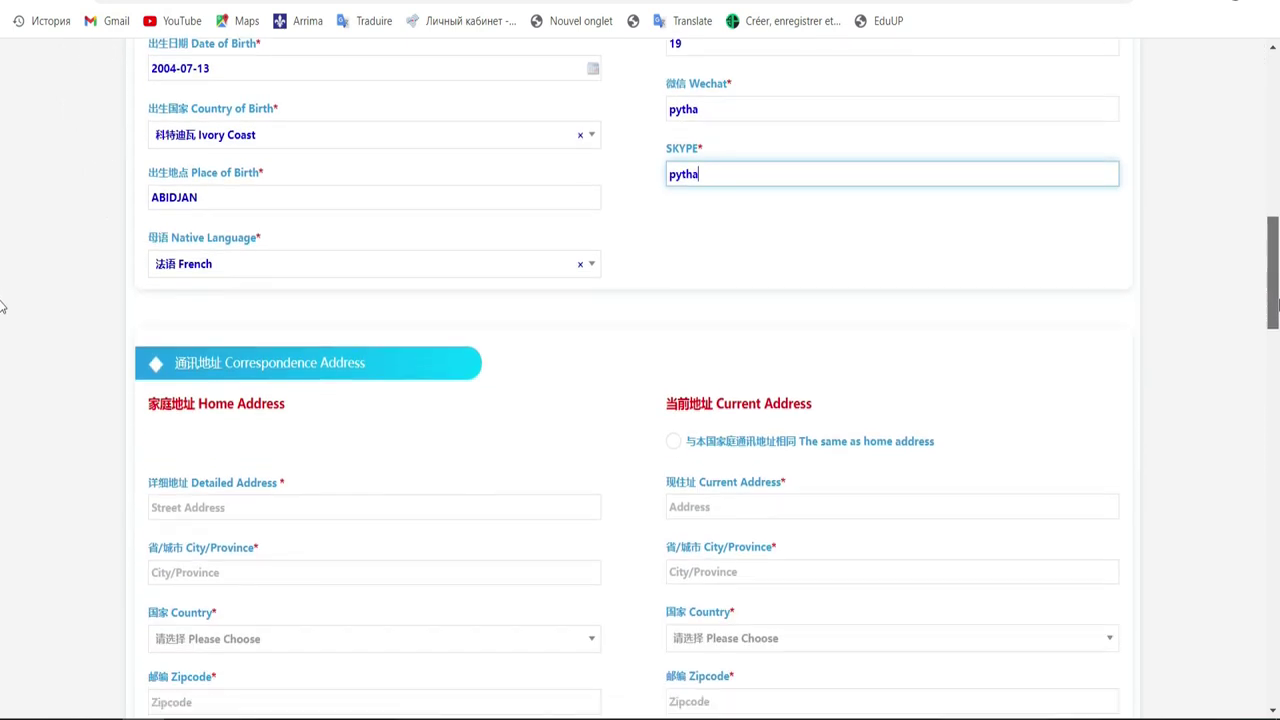
scroll(3, 313, "down", 2)
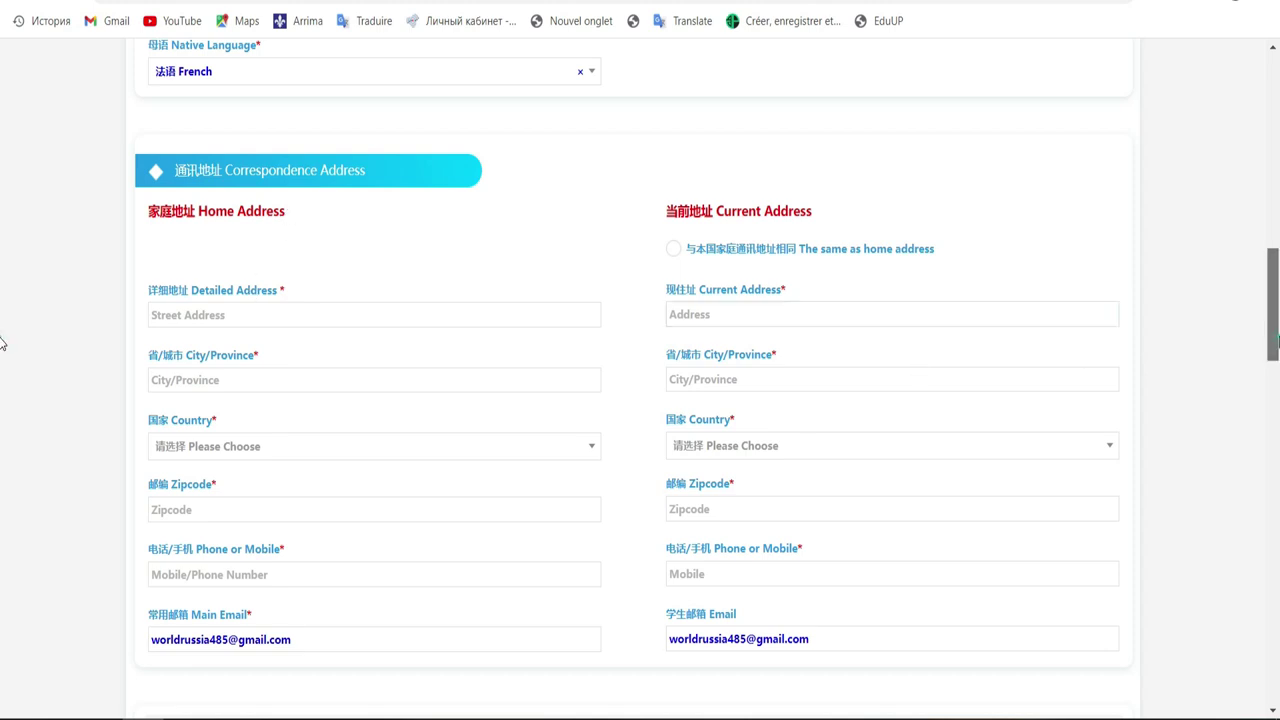
scroll(3, 296, "up", 3)
left_click_drag(1277, 296, 1266, 214)
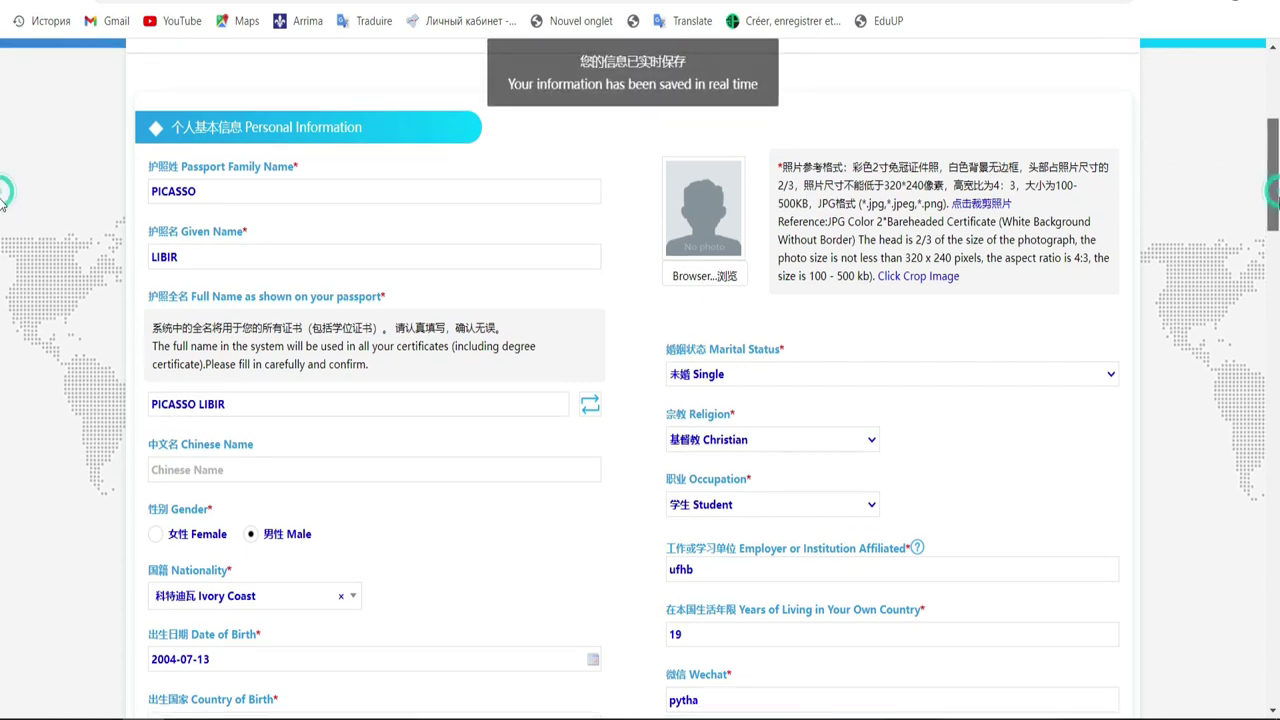
scroll(2, 240, "down", 6)
scroll(2, 312, "down", 1)
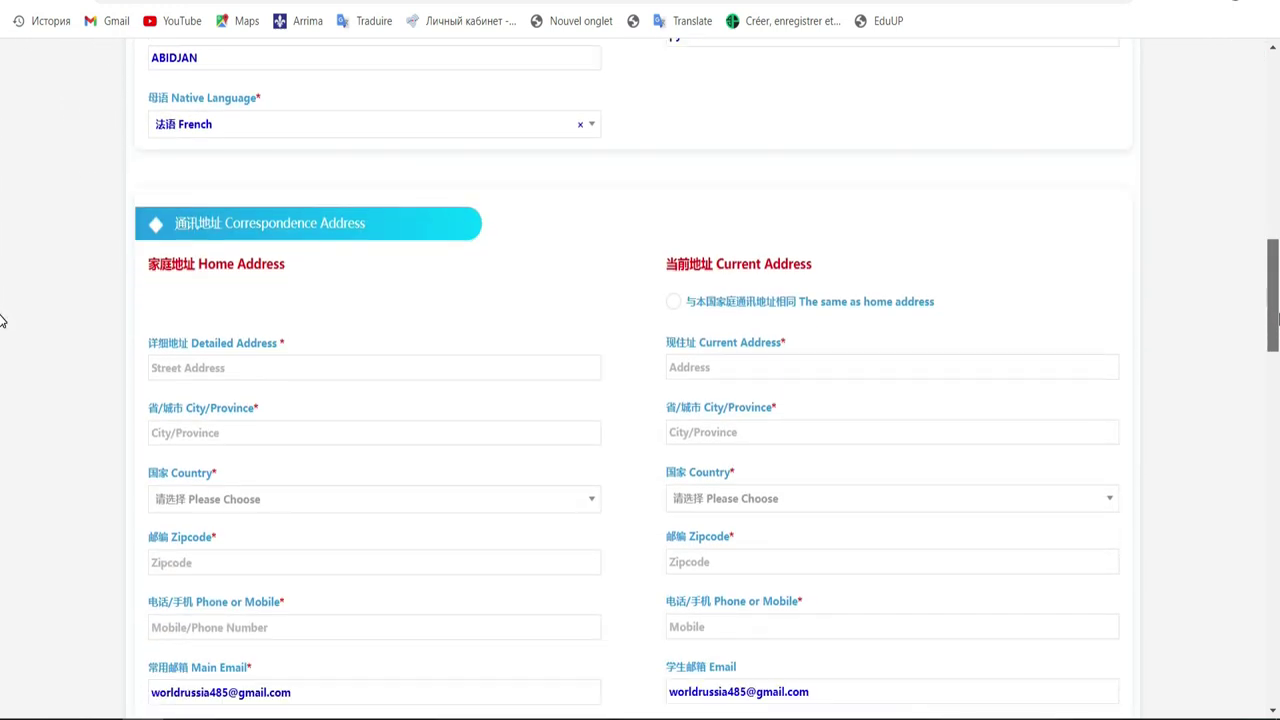
Enter the home detailed street address and the home city/province
left_click(458, 366)
left_click(458, 366)
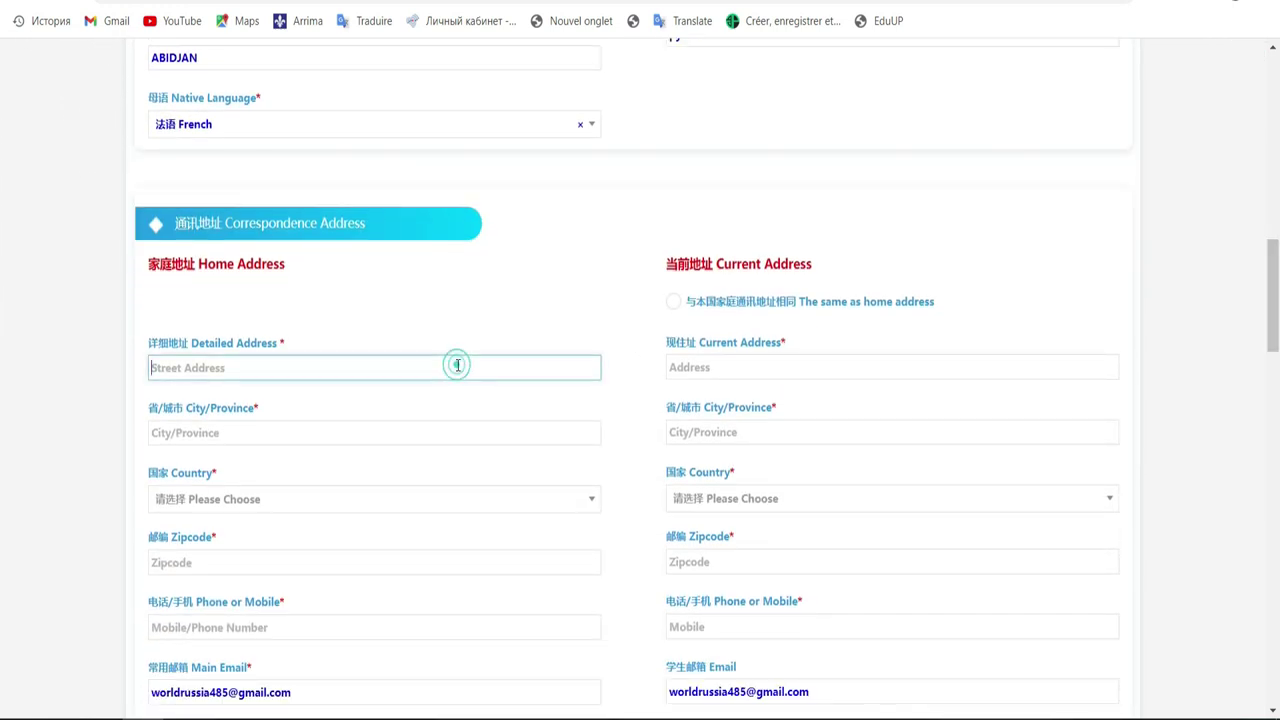
type("Abidjan")
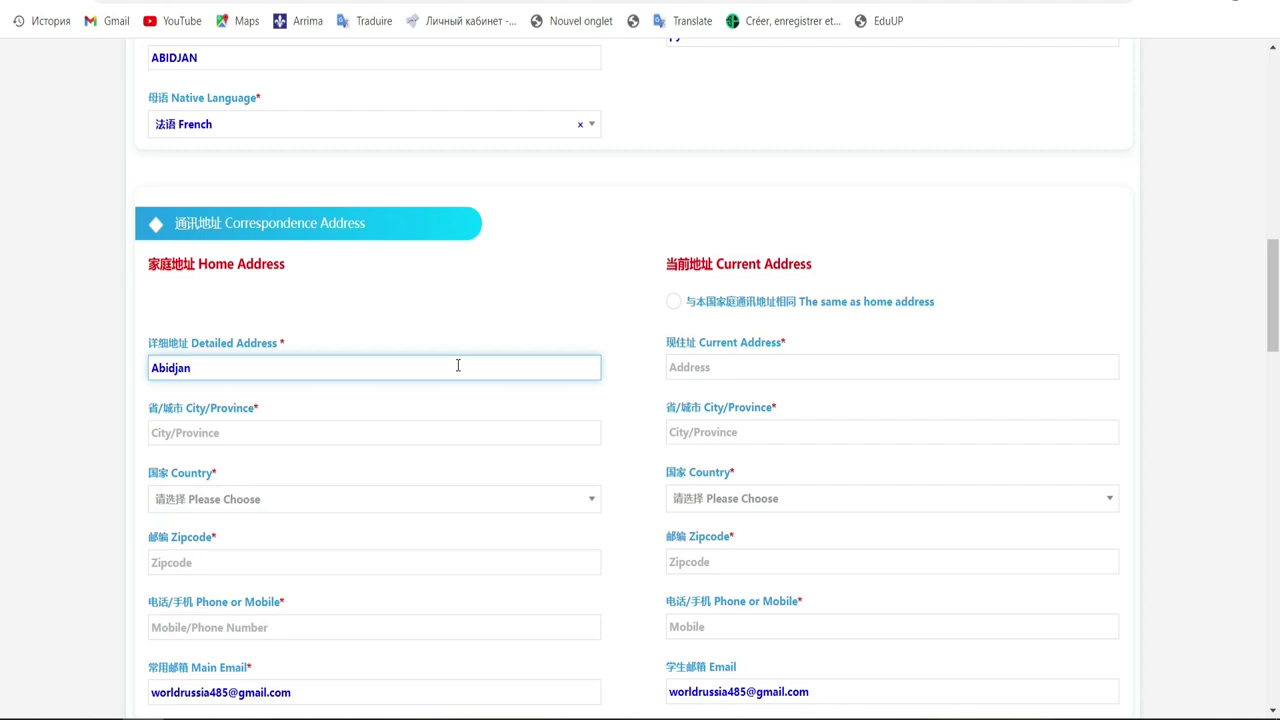
type(",Port-Bouet")
left_click(366, 436)
type("A")
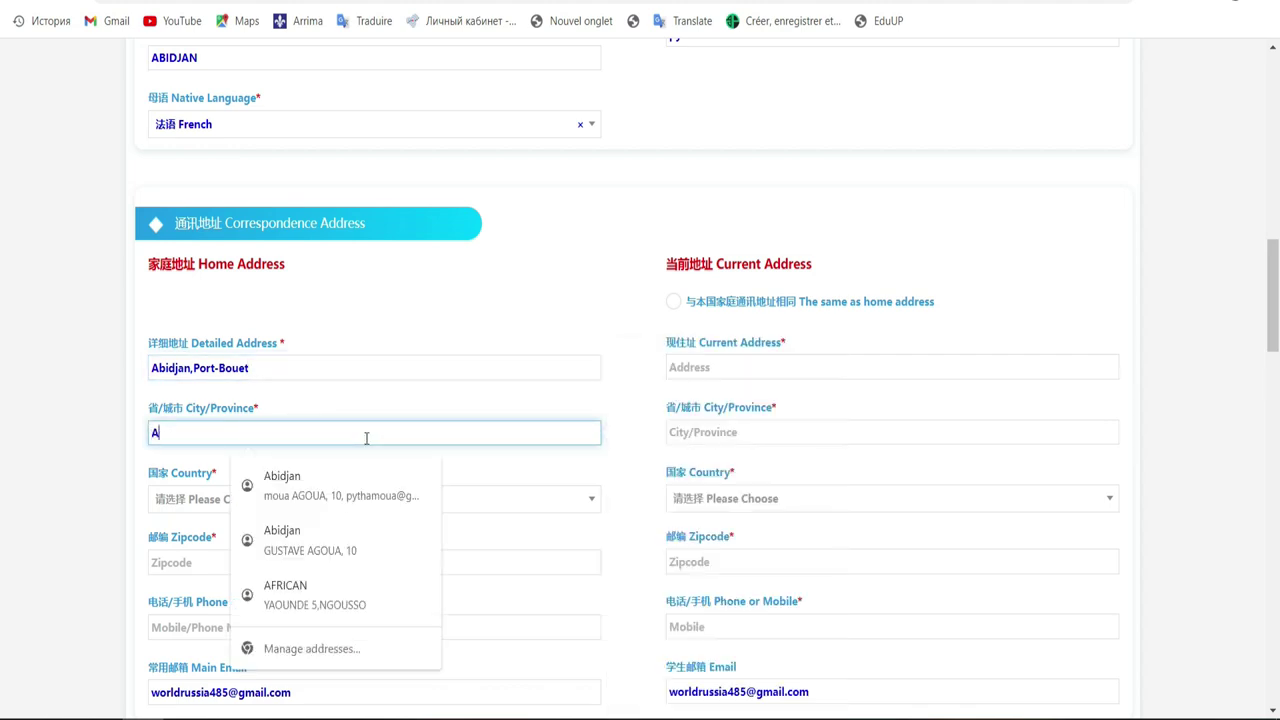
type("b")
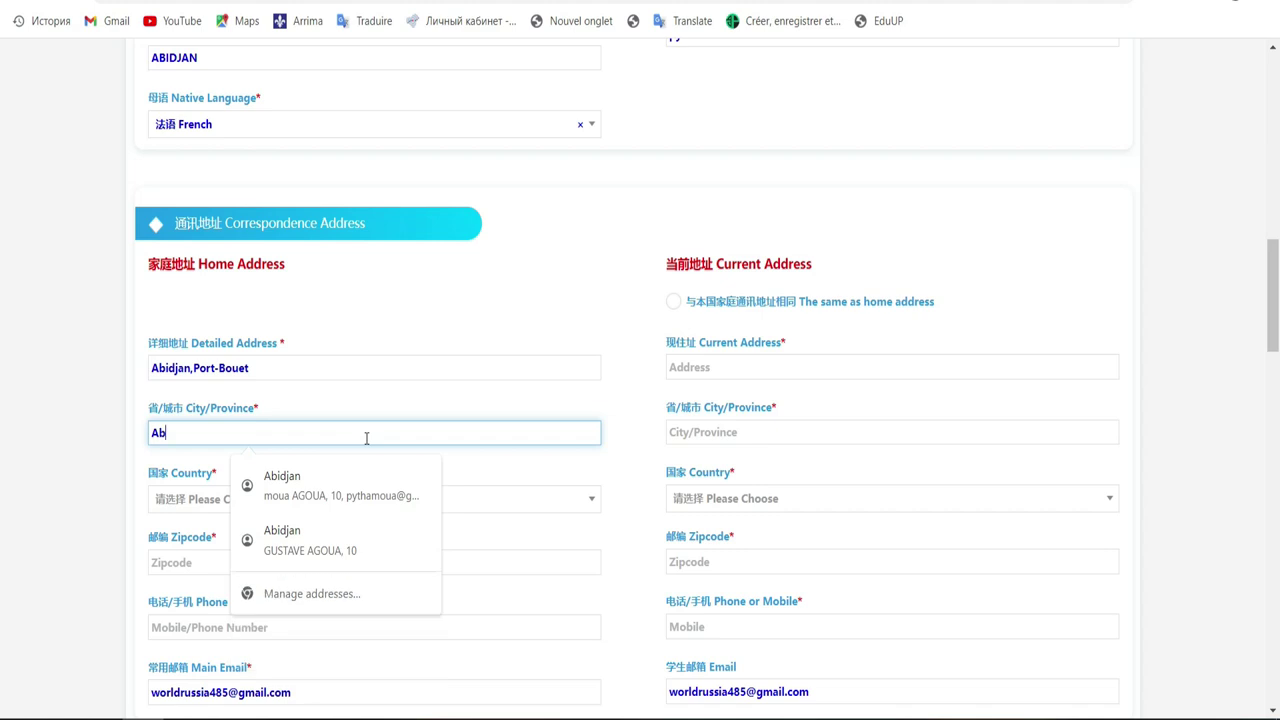
type("idjan")
Choose 科特迪瓦 (Ivory Coast) from the country list as the home address country
left_click(177, 518)
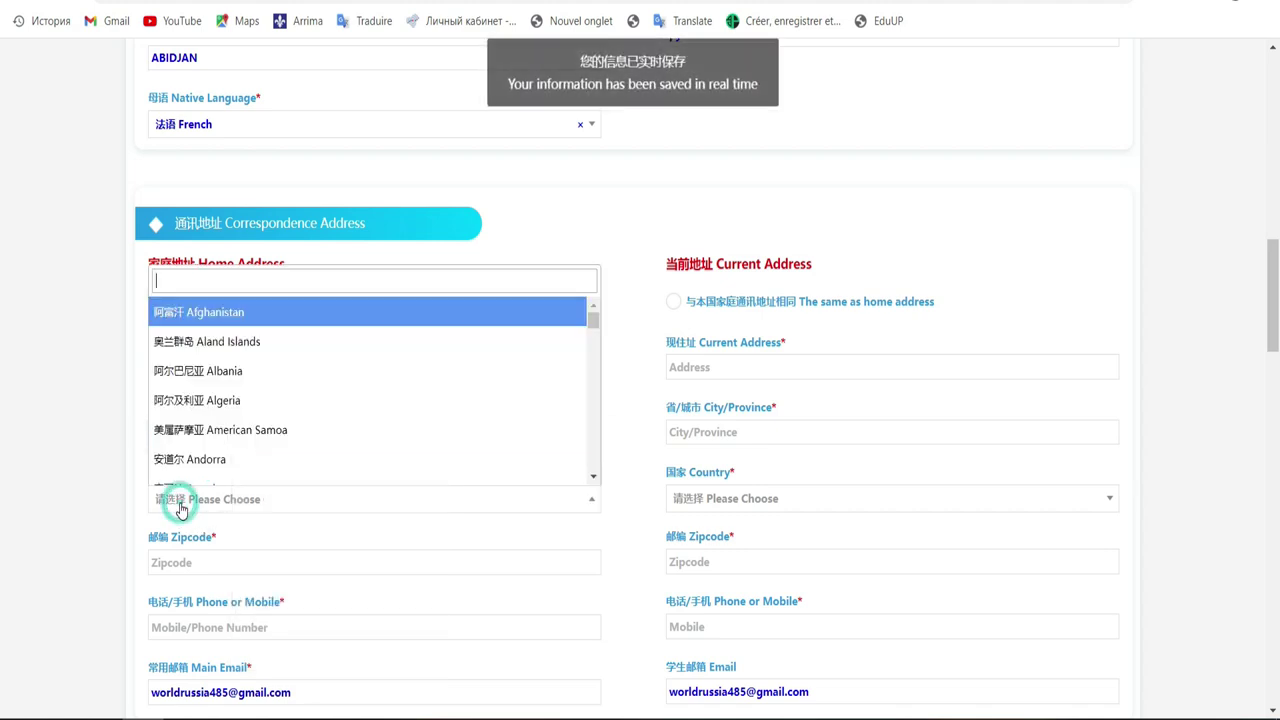
type("c")
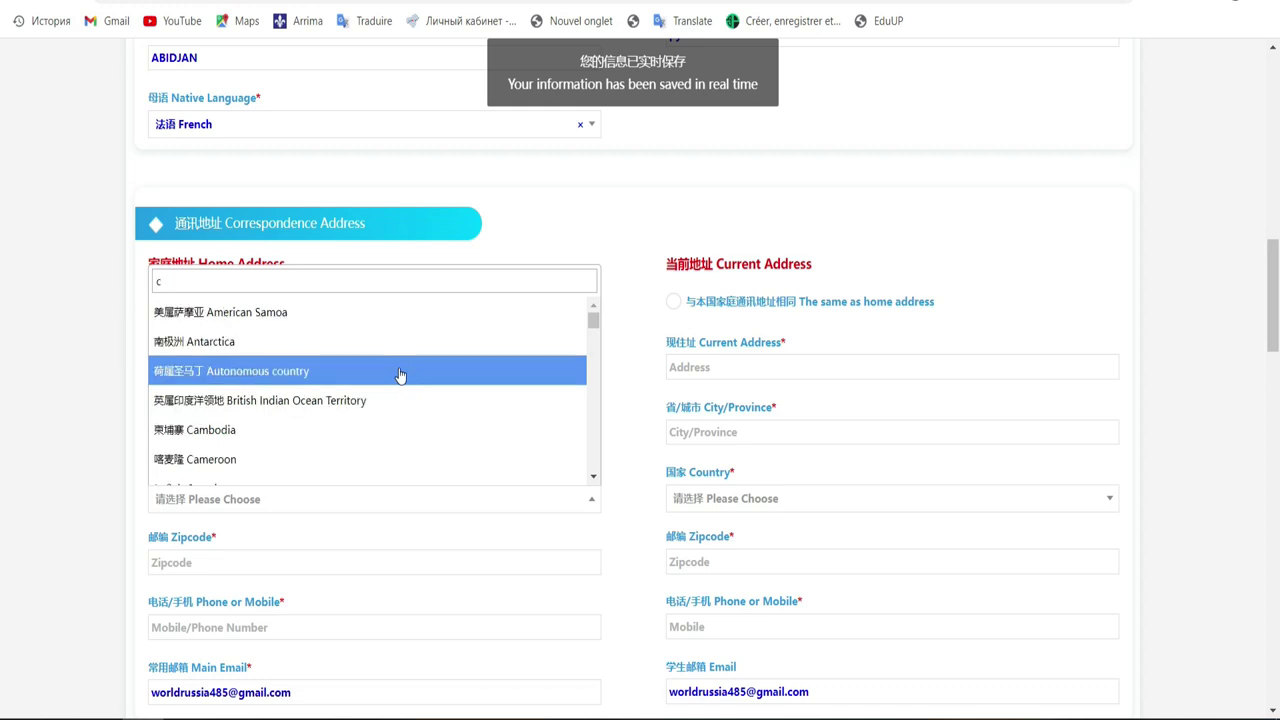
left_click(591, 474)
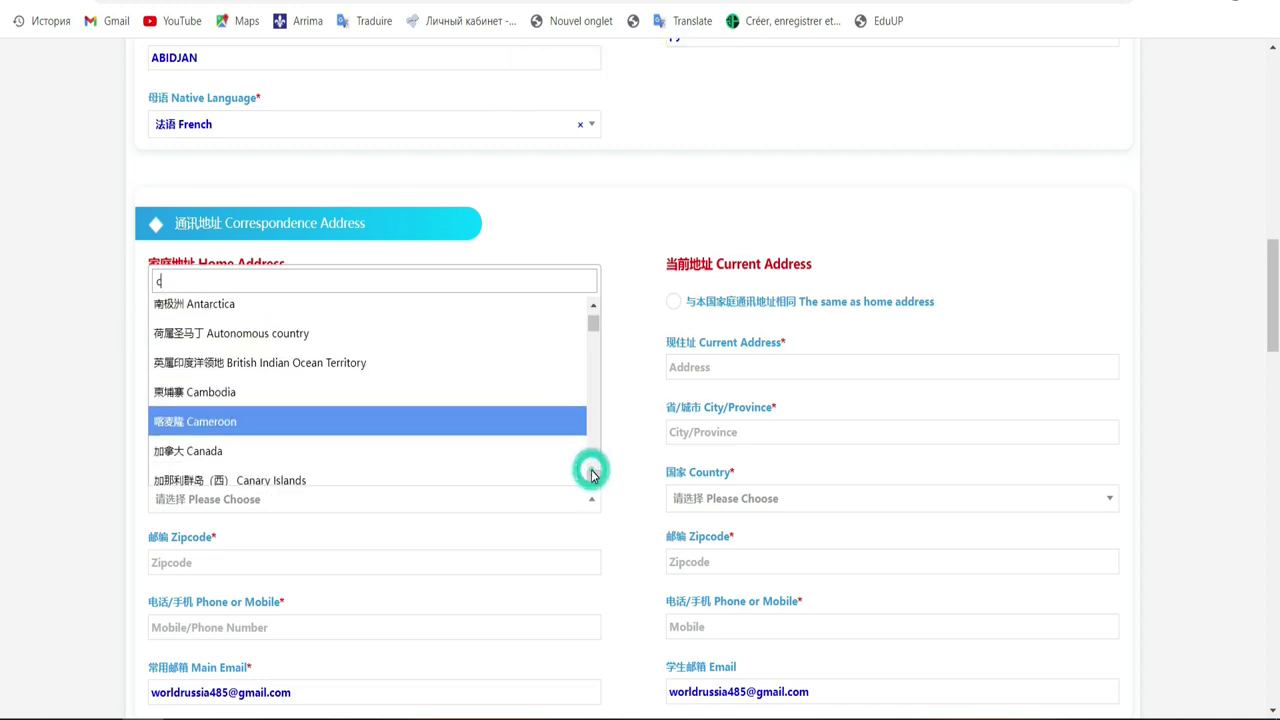
left_click(591, 474)
left_click(591, 474)
left_click(591, 474)
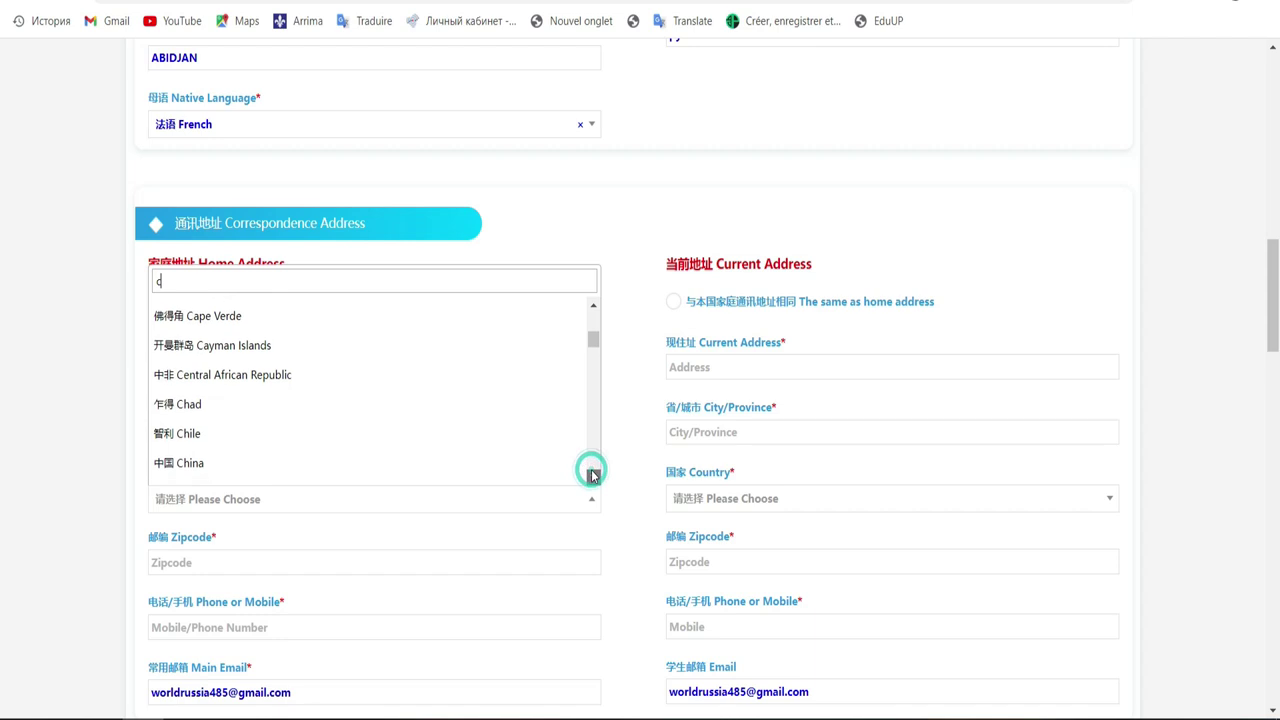
left_click(591, 474)
left_click(591, 474)
left_click(591, 474)
left_click(591, 474)
left_click(591, 474)
left_click(591, 474)
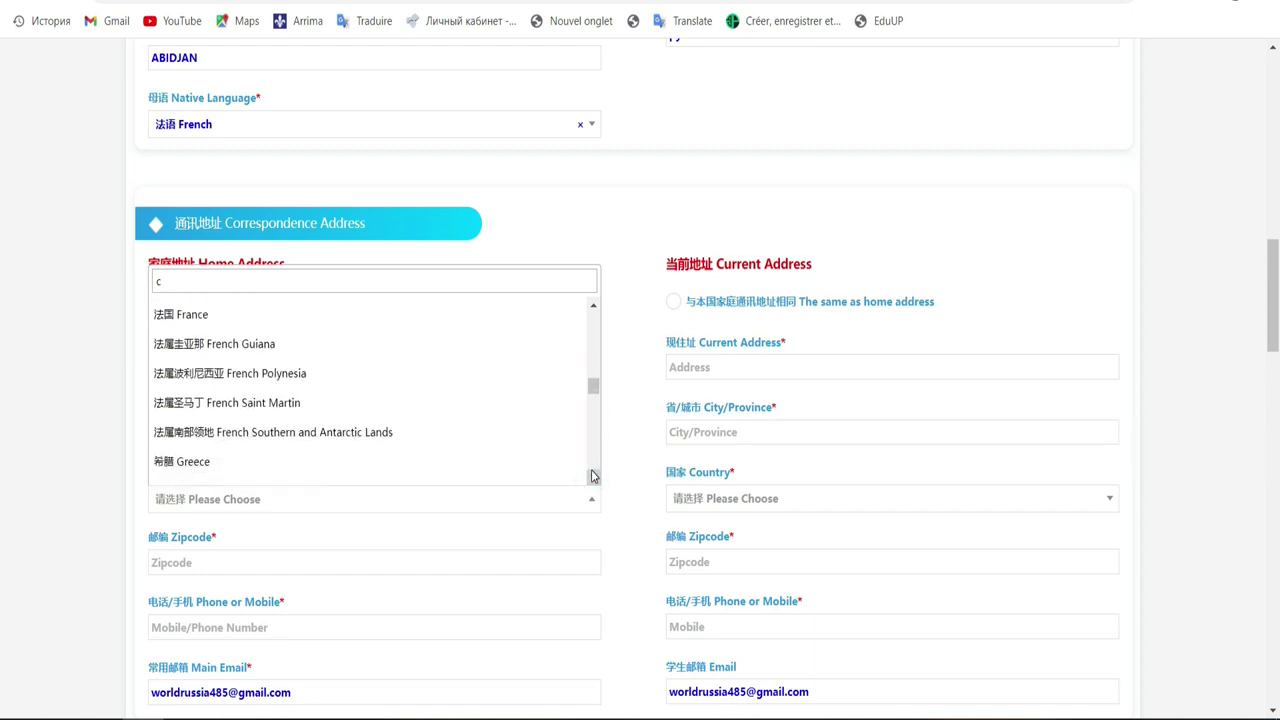
left_click(591, 474)
left_click_drag(594, 395, 579, 333)
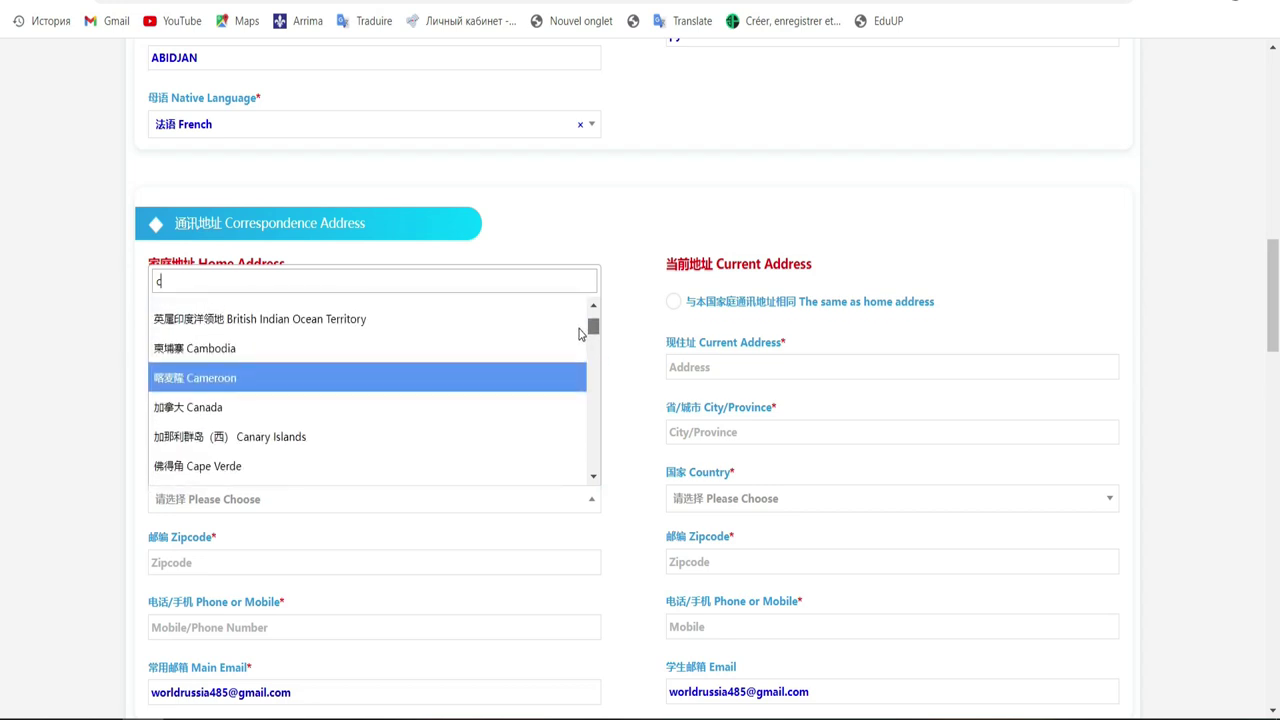
scroll(579, 333, "up", 3)
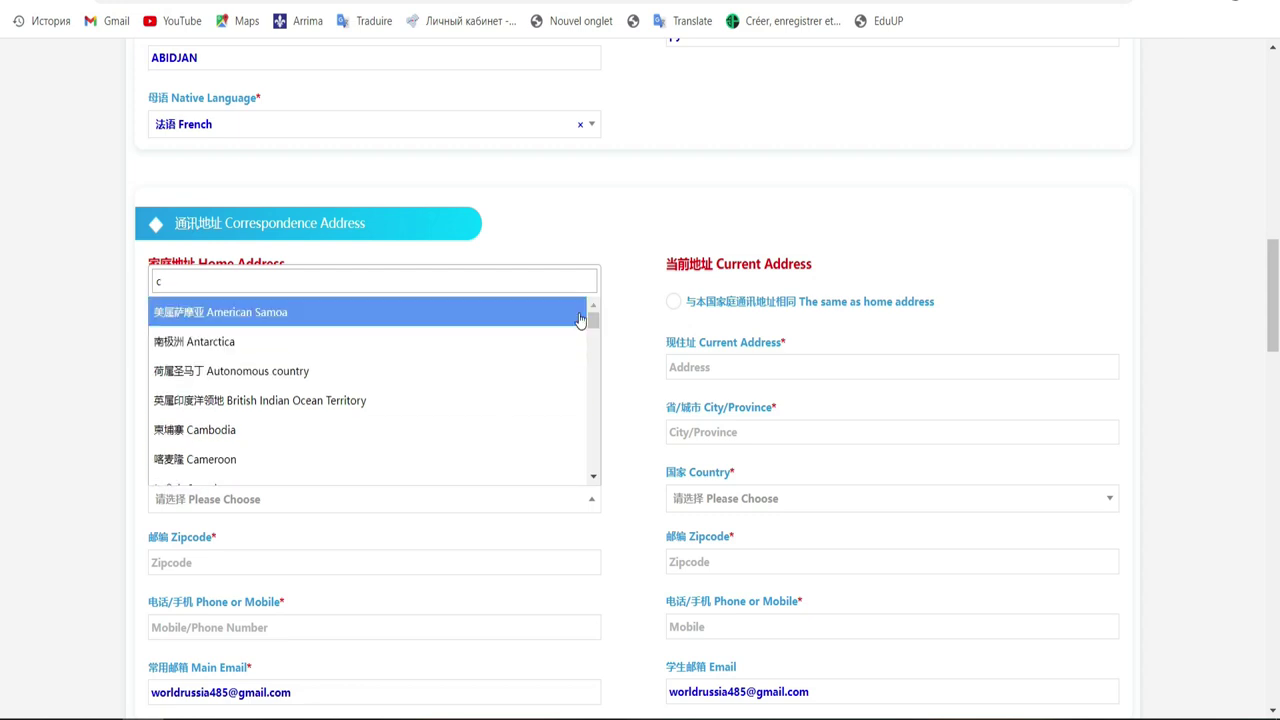
left_click_drag(597, 316, 592, 412)
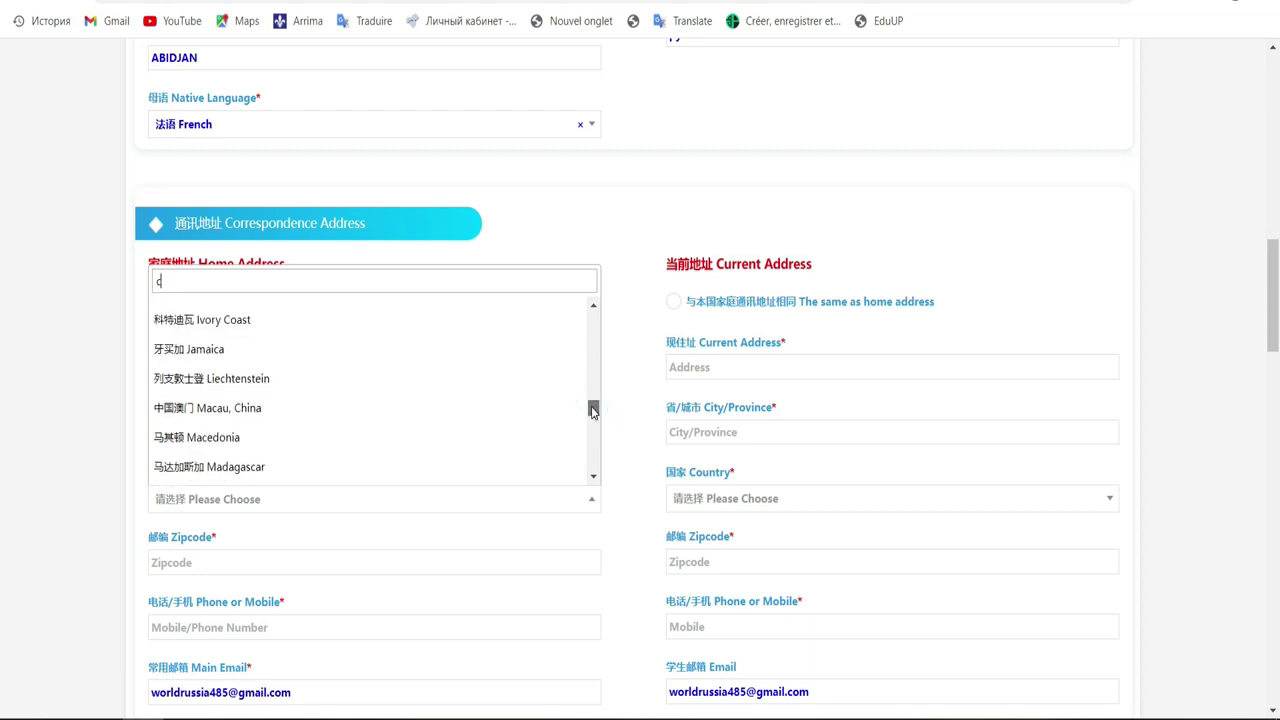
left_click(320, 328)
left_click(554, 563)
left_click(554, 563)
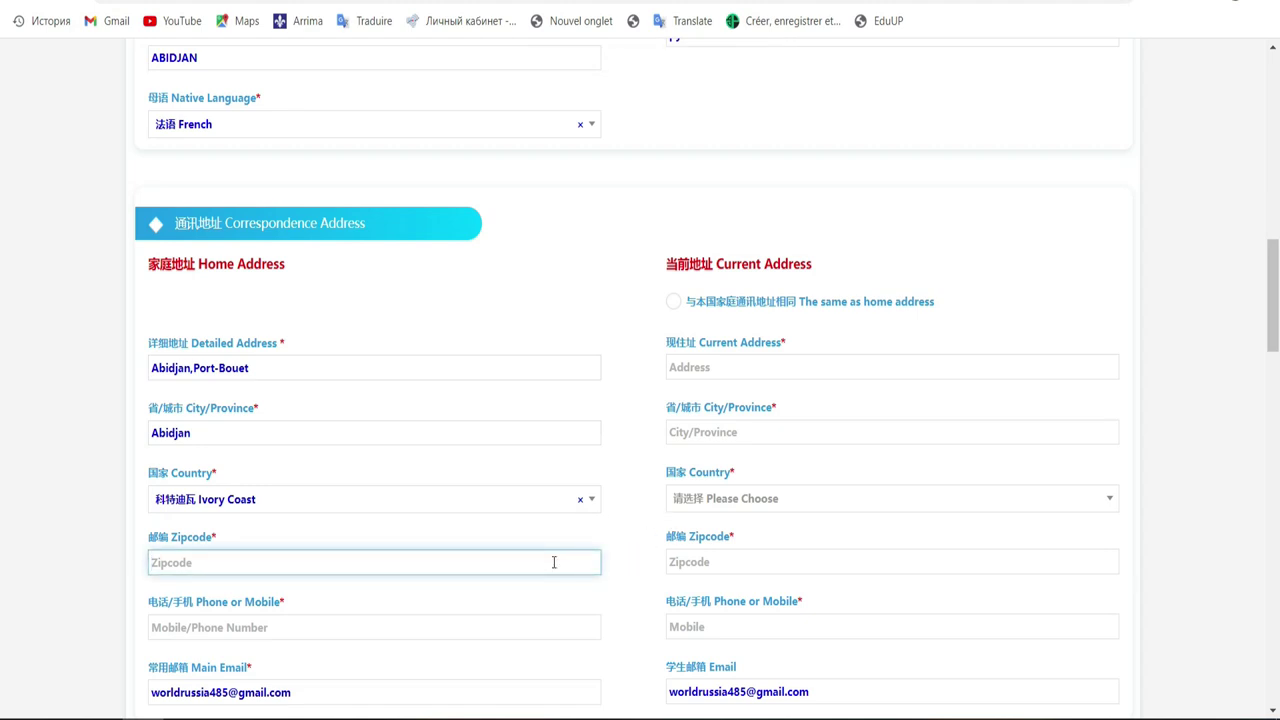
Enter zipcode 456 and the applicant's phone number for the home address
type("456")
scroll(3, 350, "down", 3)
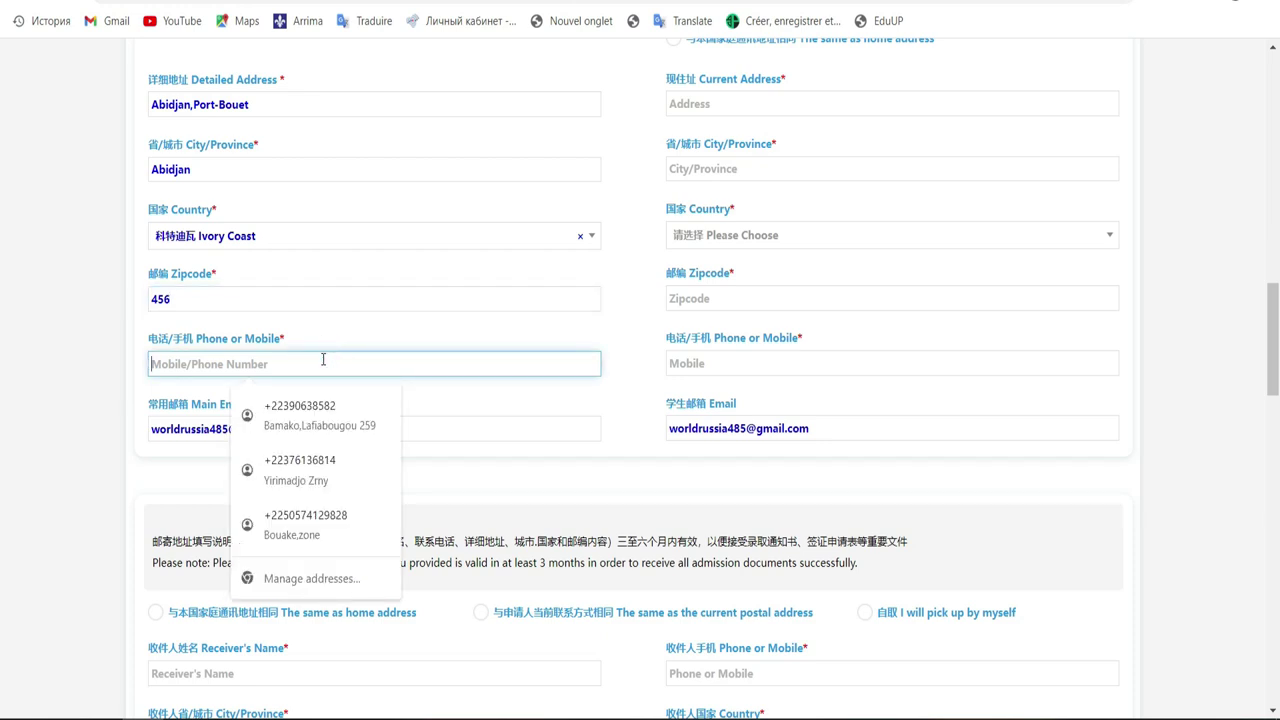
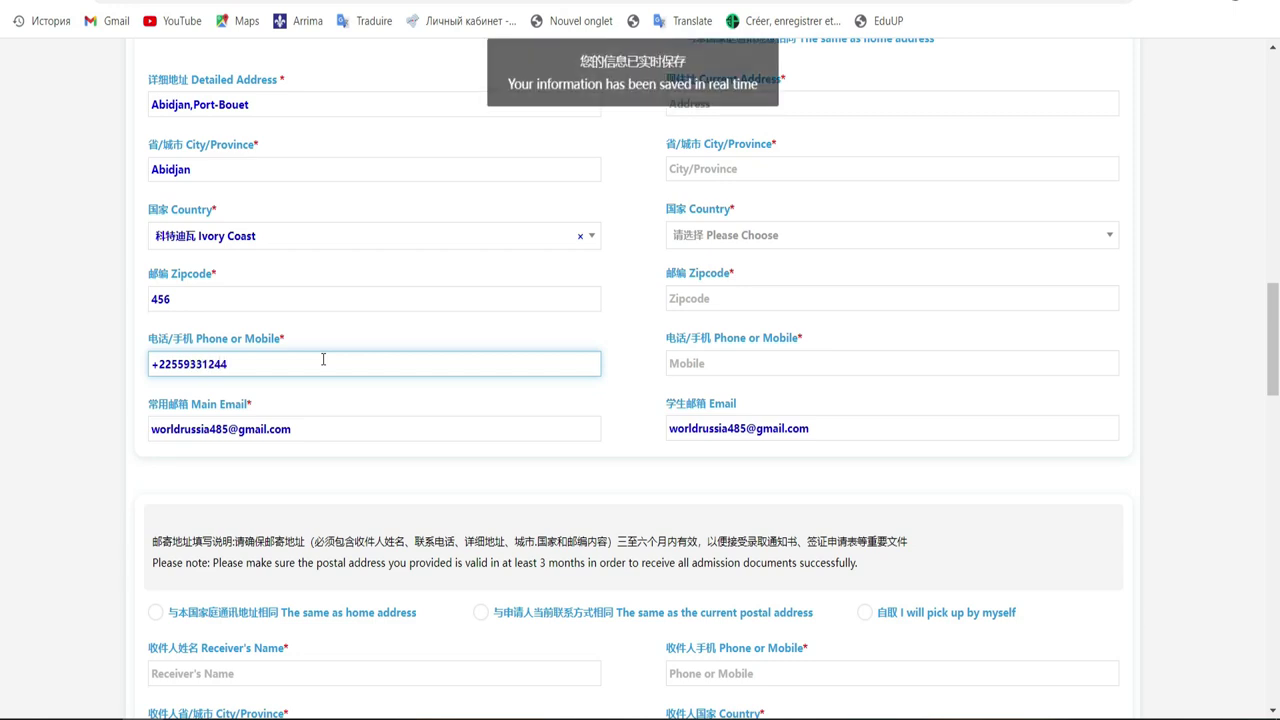
left_click(352, 427)
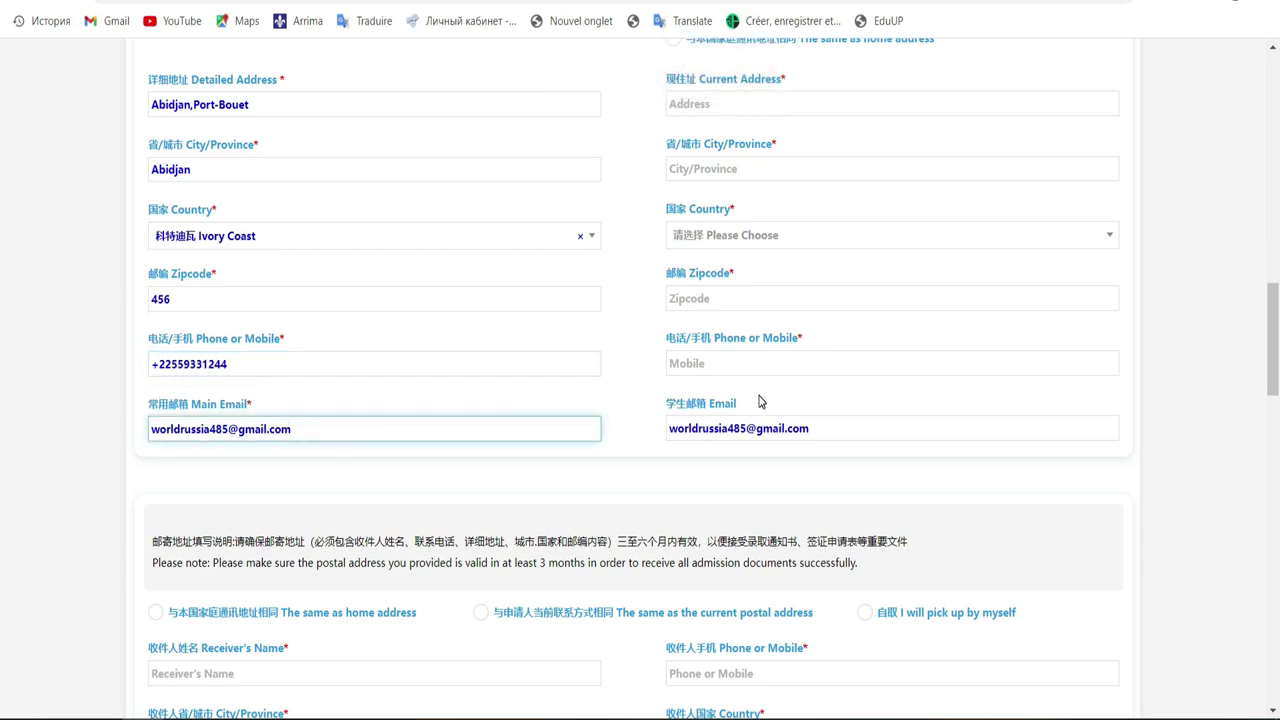
scroll(4, 362, "up", 2)
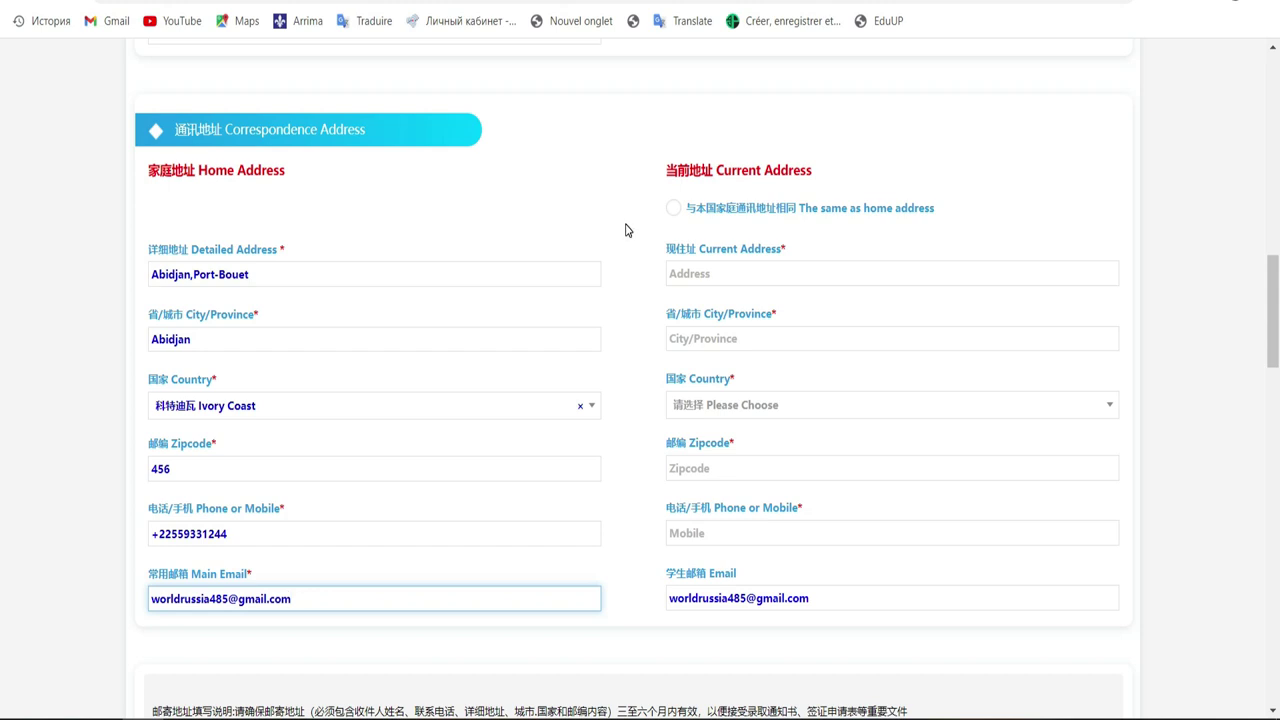
Choose 'The same as home address' for the current address and check the copied details
left_click(674, 208)
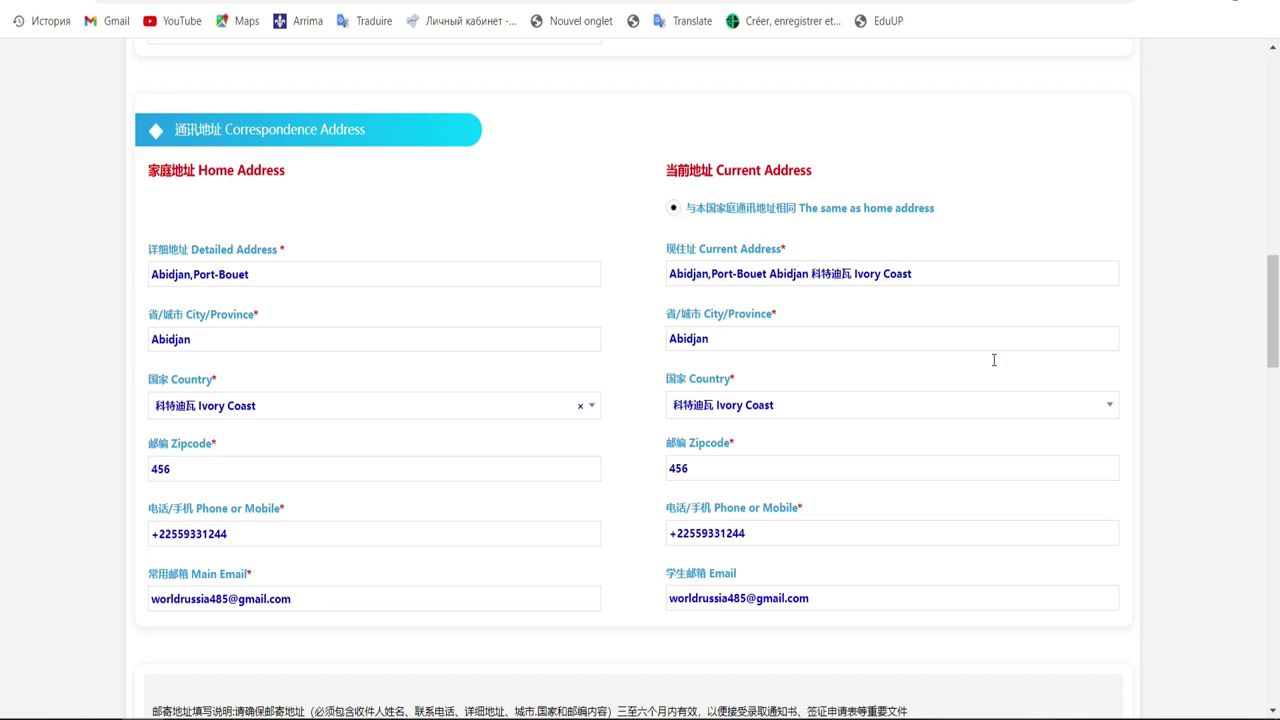
left_click(767, 272)
left_click(700, 258)
left_click(673, 206)
left_click(673, 207)
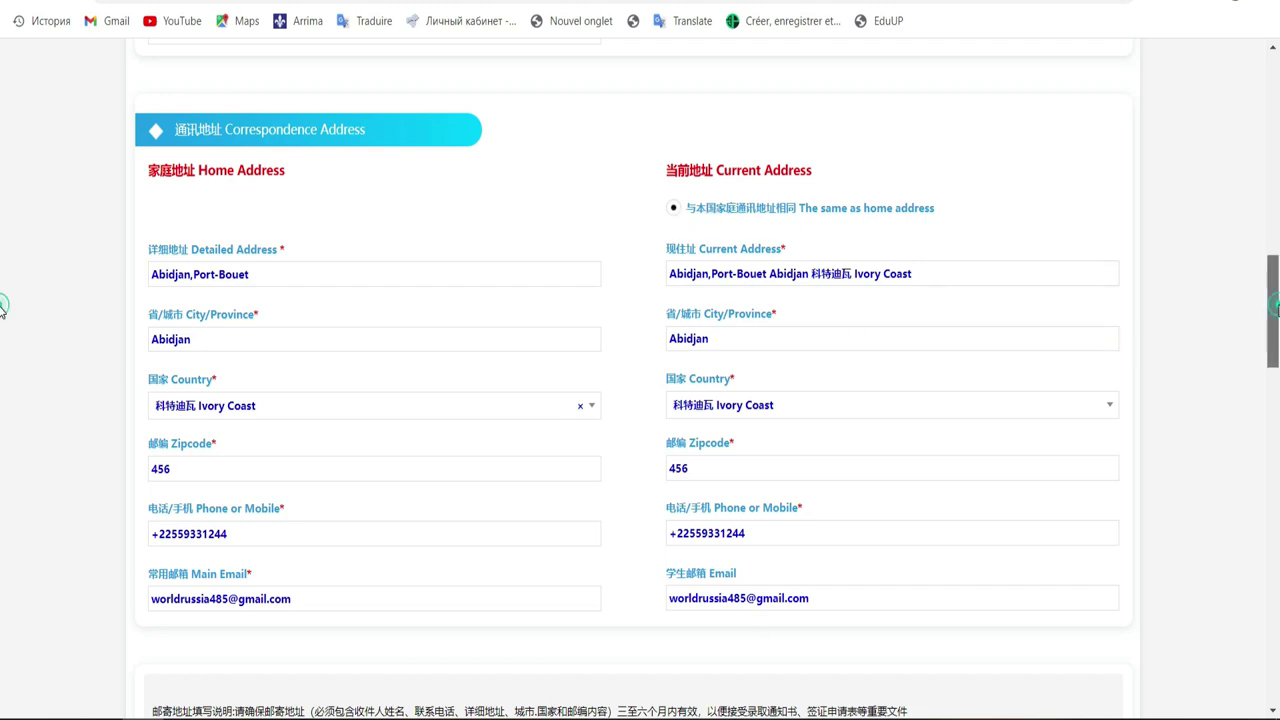
scroll(2, 352, "down", 2)
scroll(2, 352, "down", 3)
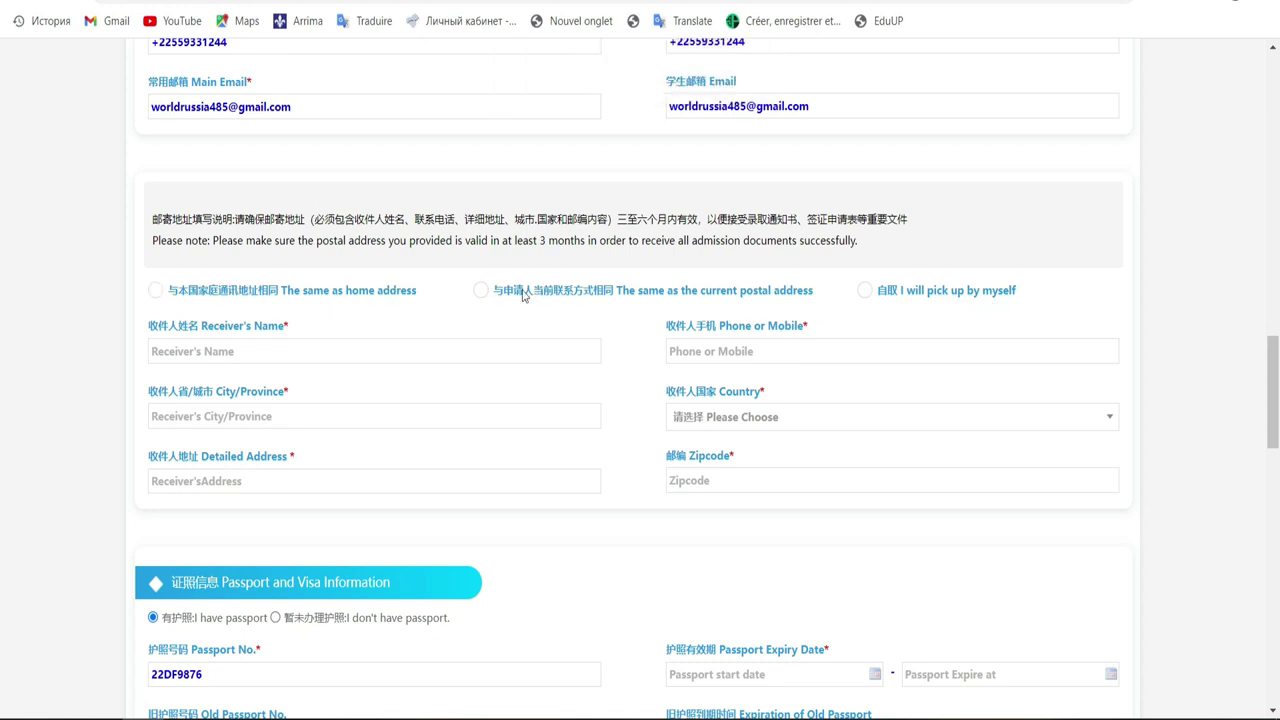
Set the postal receiver to 'The same as home address' so its details auto-fill
left_click(402, 105)
left_click(631, 309)
left_click(601, 108)
left_click(155, 291)
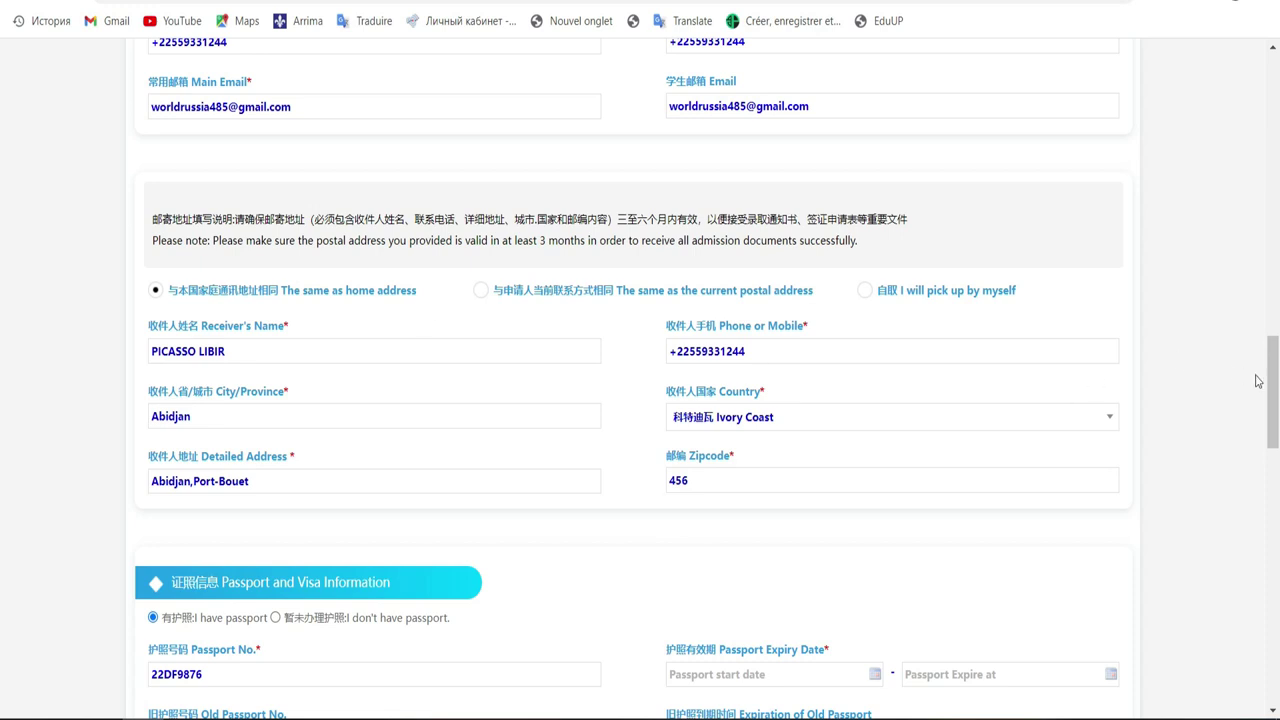
left_click_drag(1272, 381, 1277, 441)
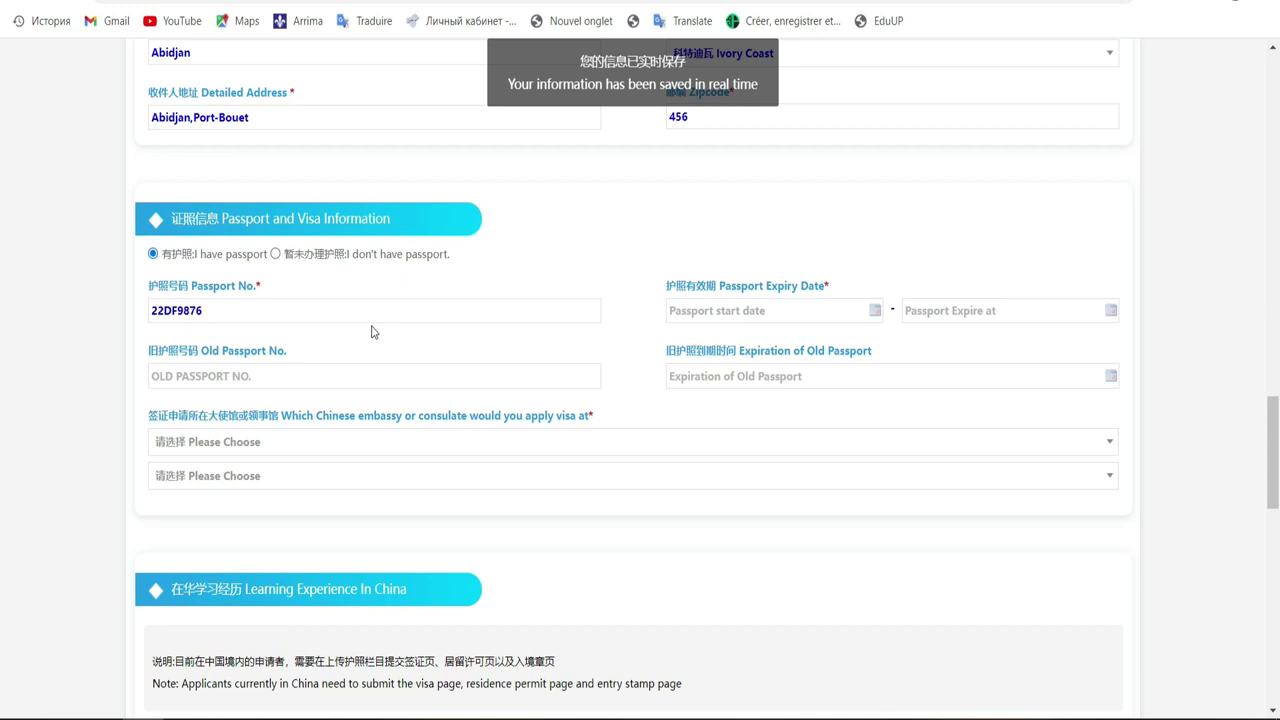
Set the passport validity start date to 2021-06-15
left_click(222, 318)
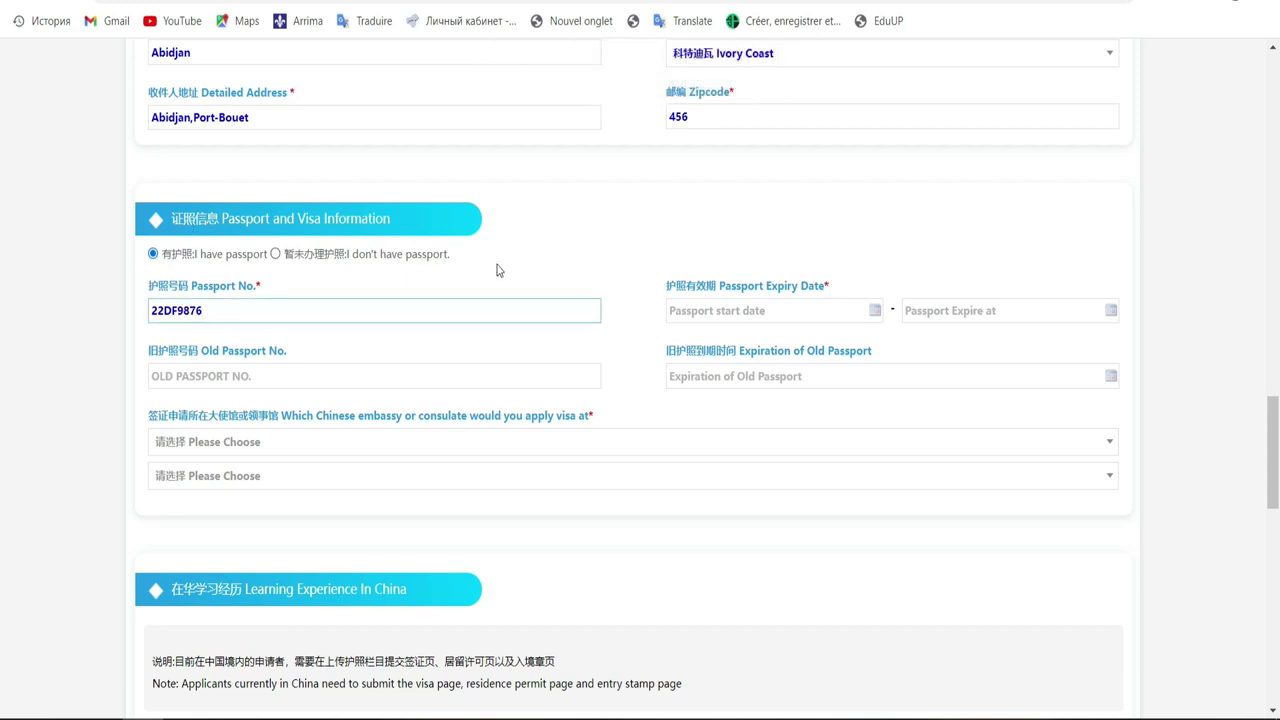
left_click(690, 310)
left_click(706, 314)
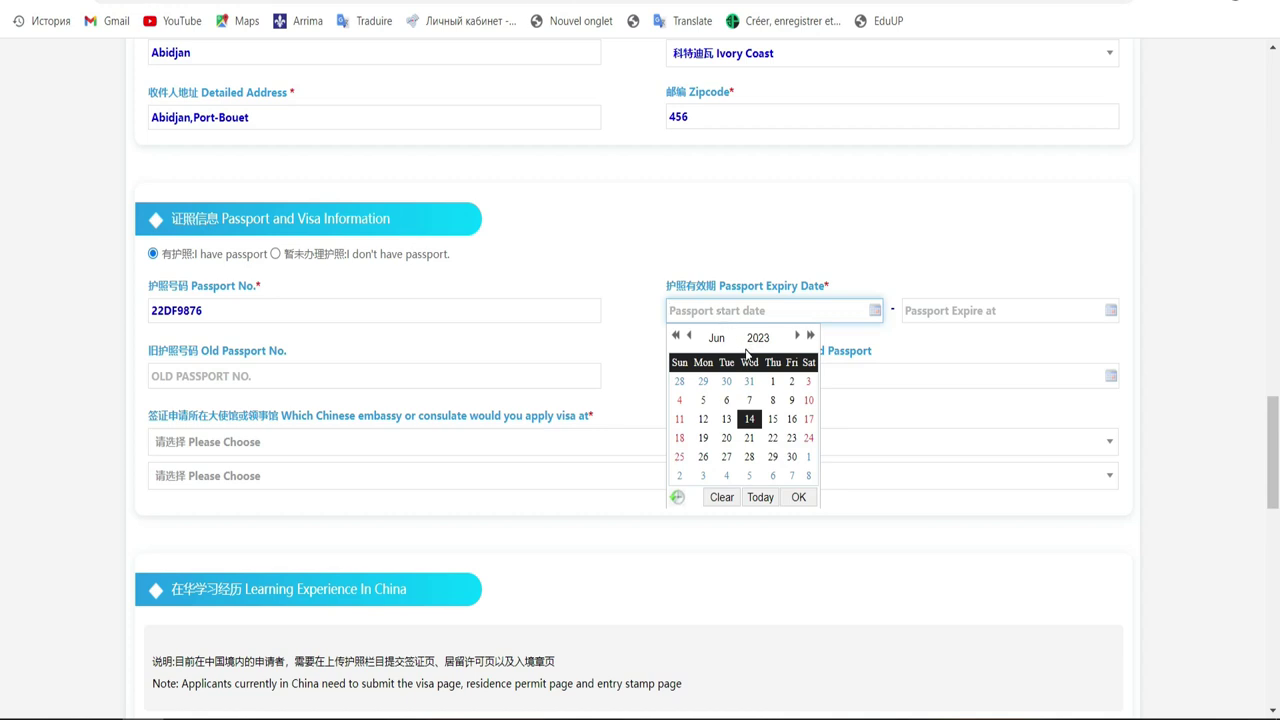
left_click(757, 338)
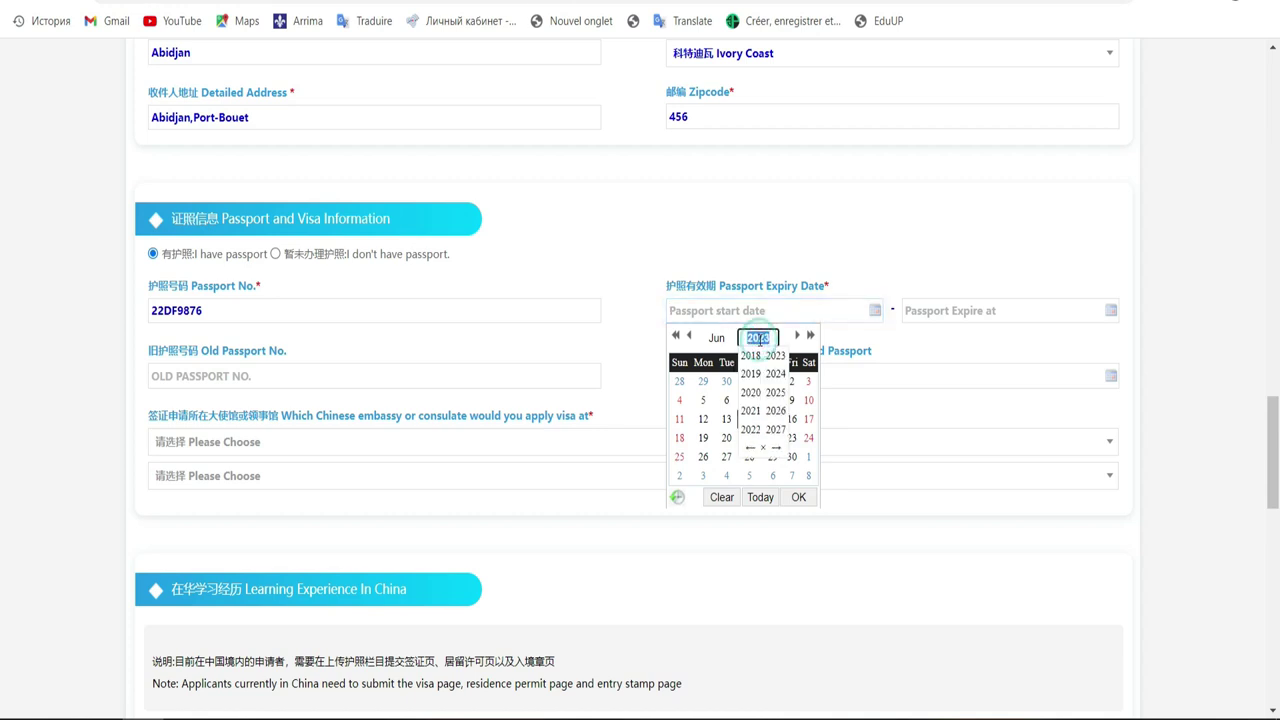
left_click(750, 411)
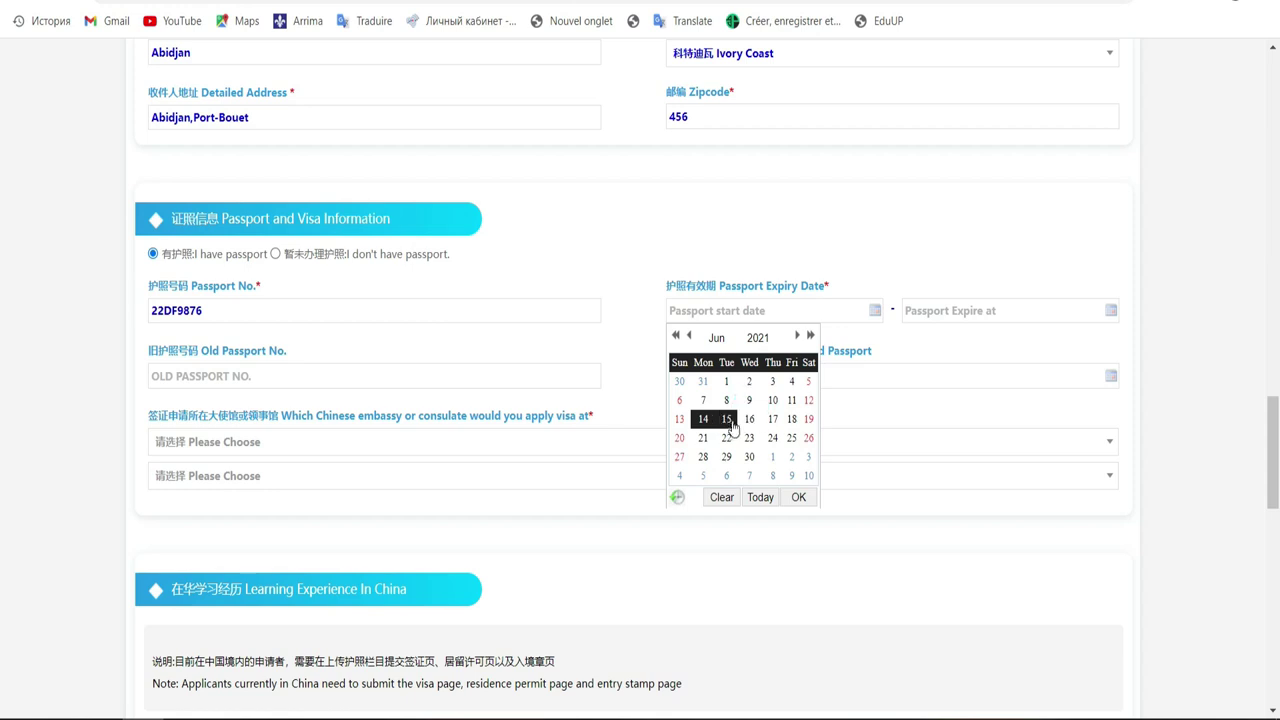
left_click(729, 421)
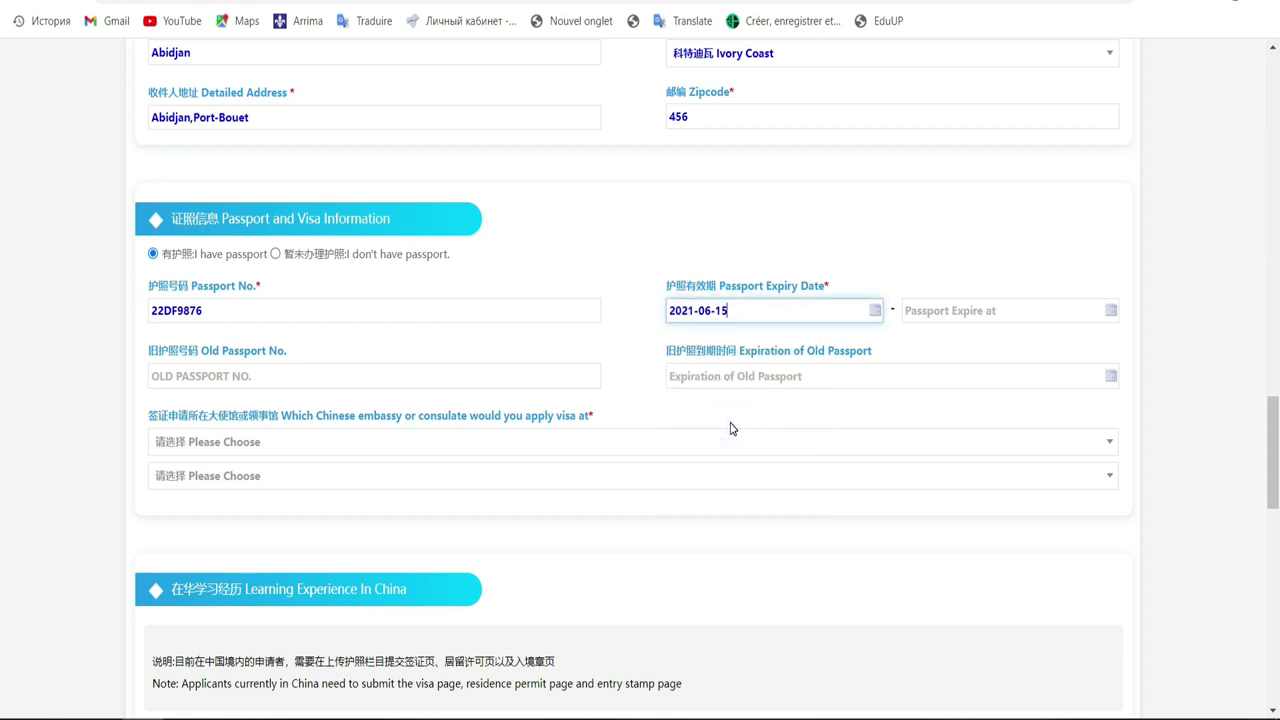
Set the passport expiry date to 2026-07-13
left_click(935, 308)
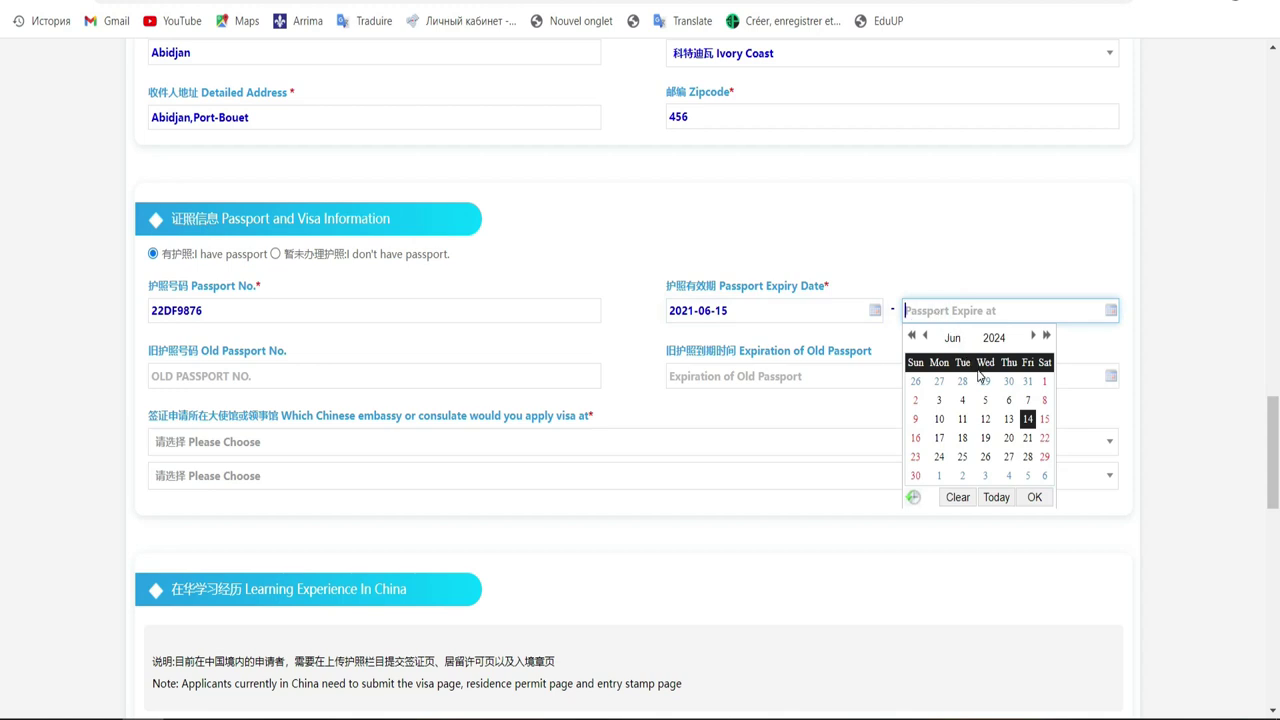
left_click(1032, 338)
left_click(993, 338)
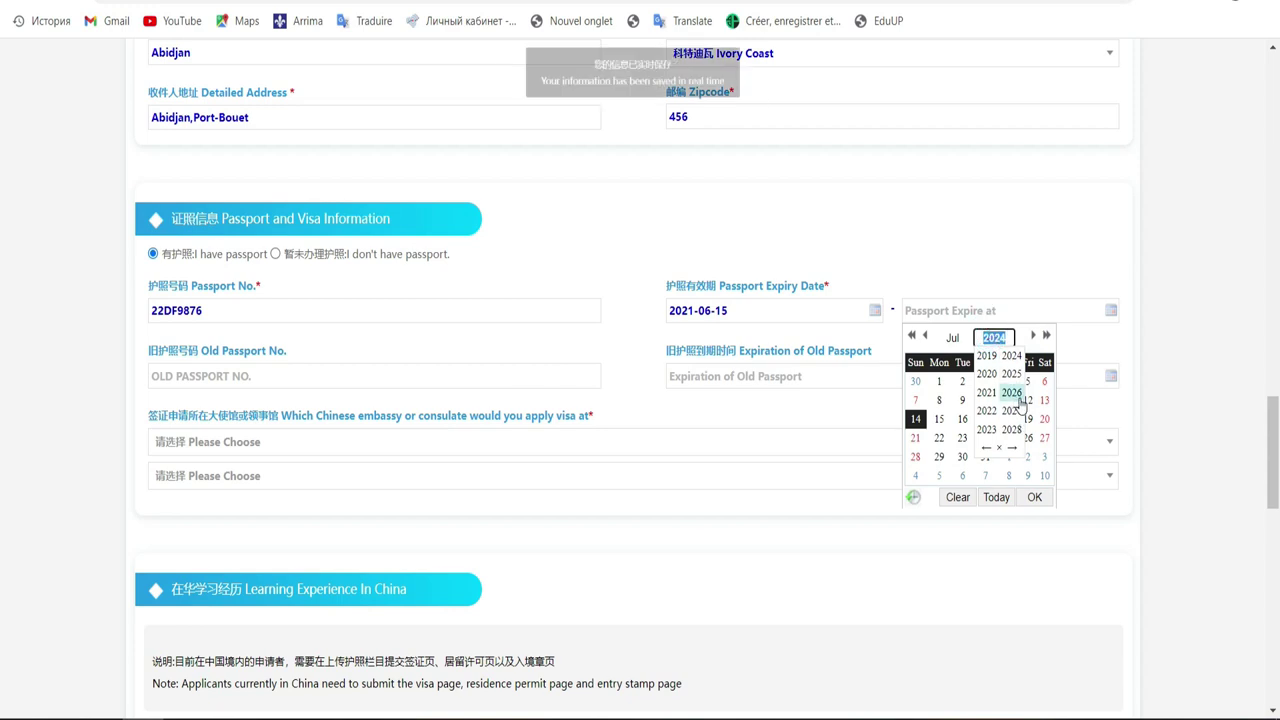
left_click(1012, 394)
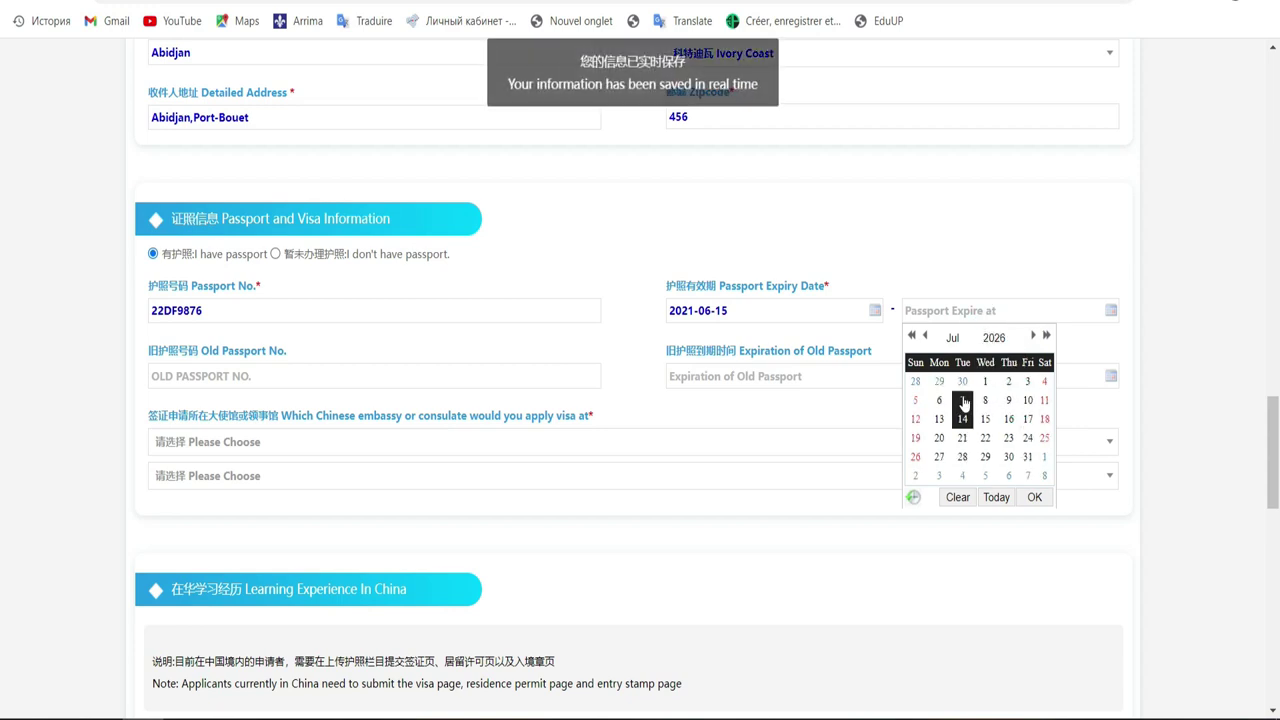
left_click(945, 420)
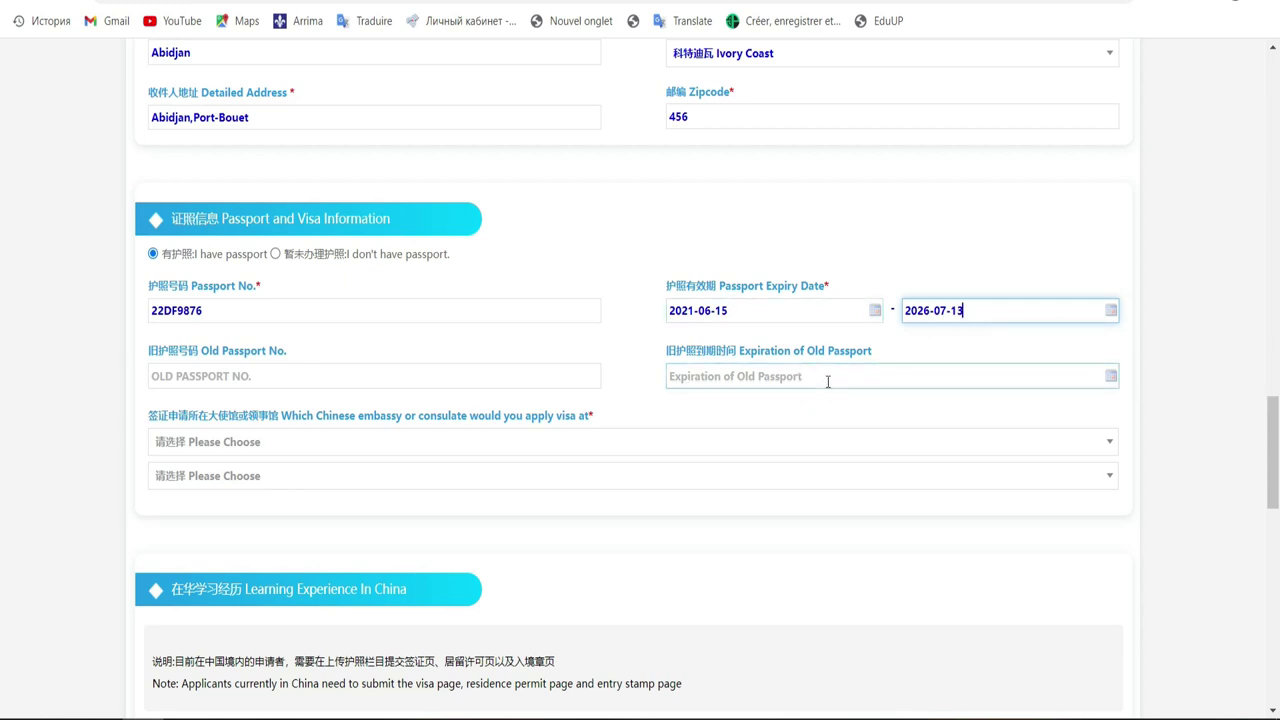
left_click(828, 380)
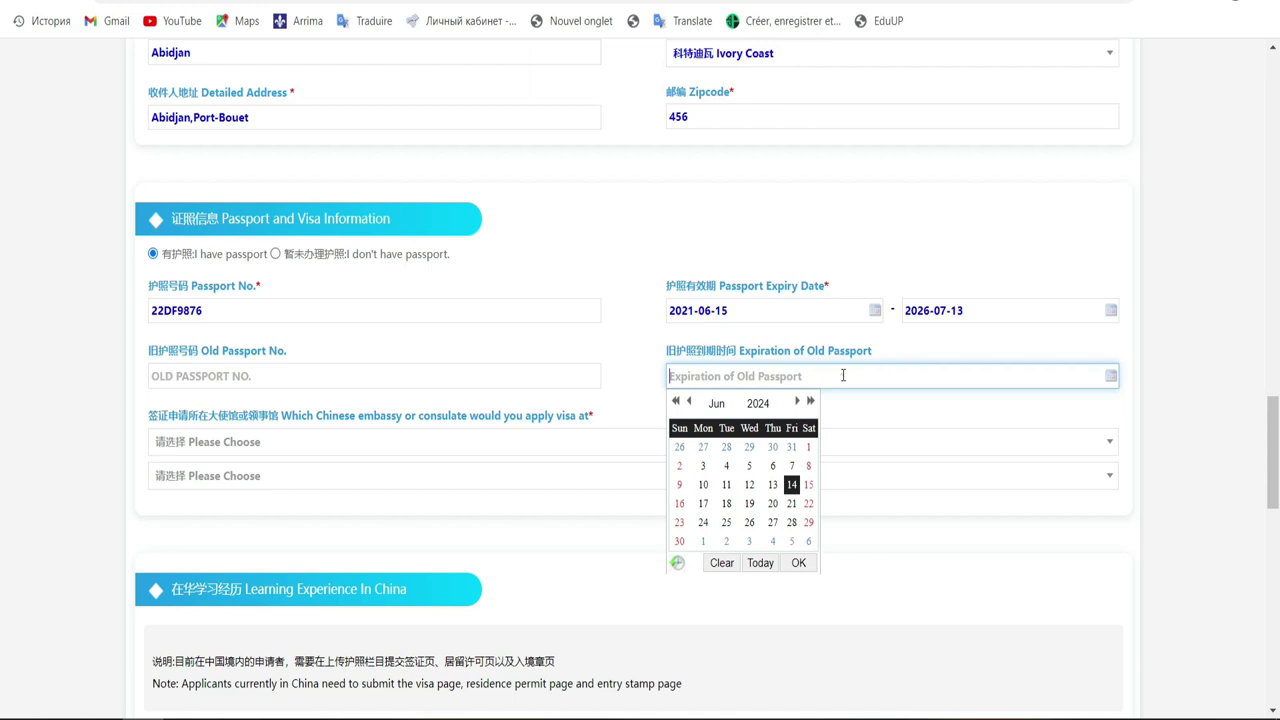
Close the Expiration of Old Passport calendar, leaving that date empty
left_click(1158, 384)
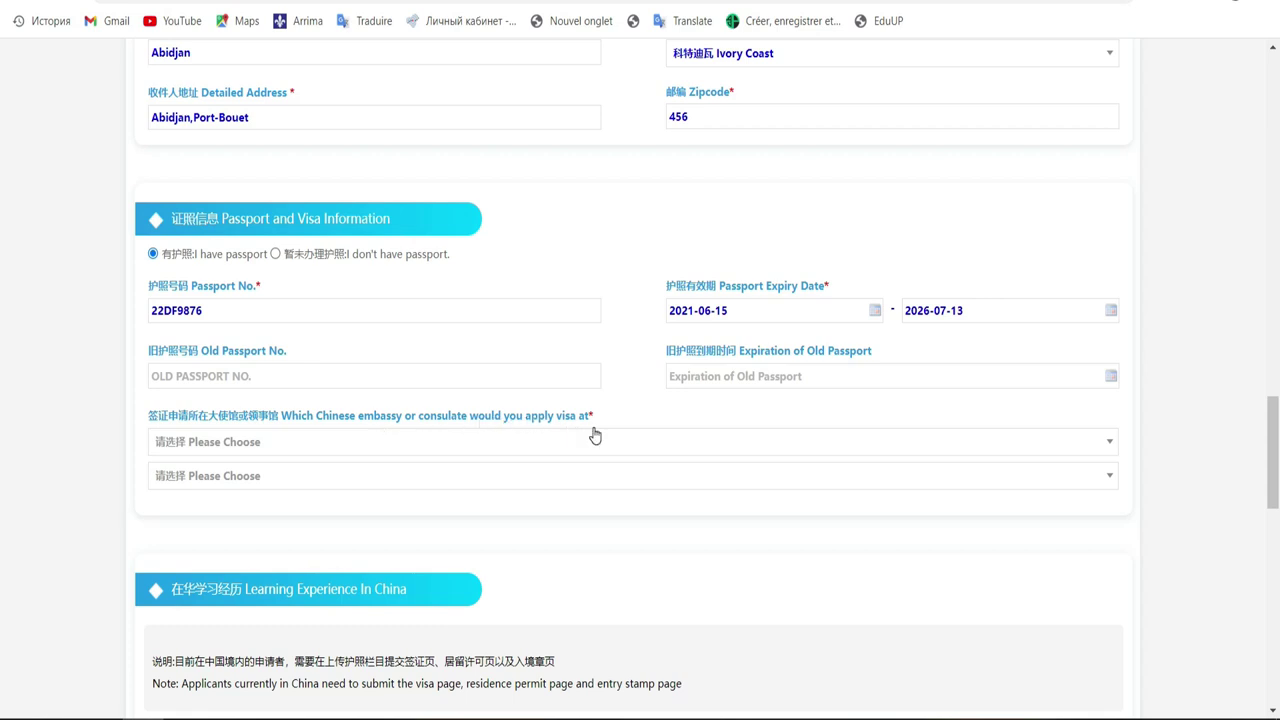
Choose Ivory Coast as the visa embassy country and bring up its embassy list
left_click(508, 445)
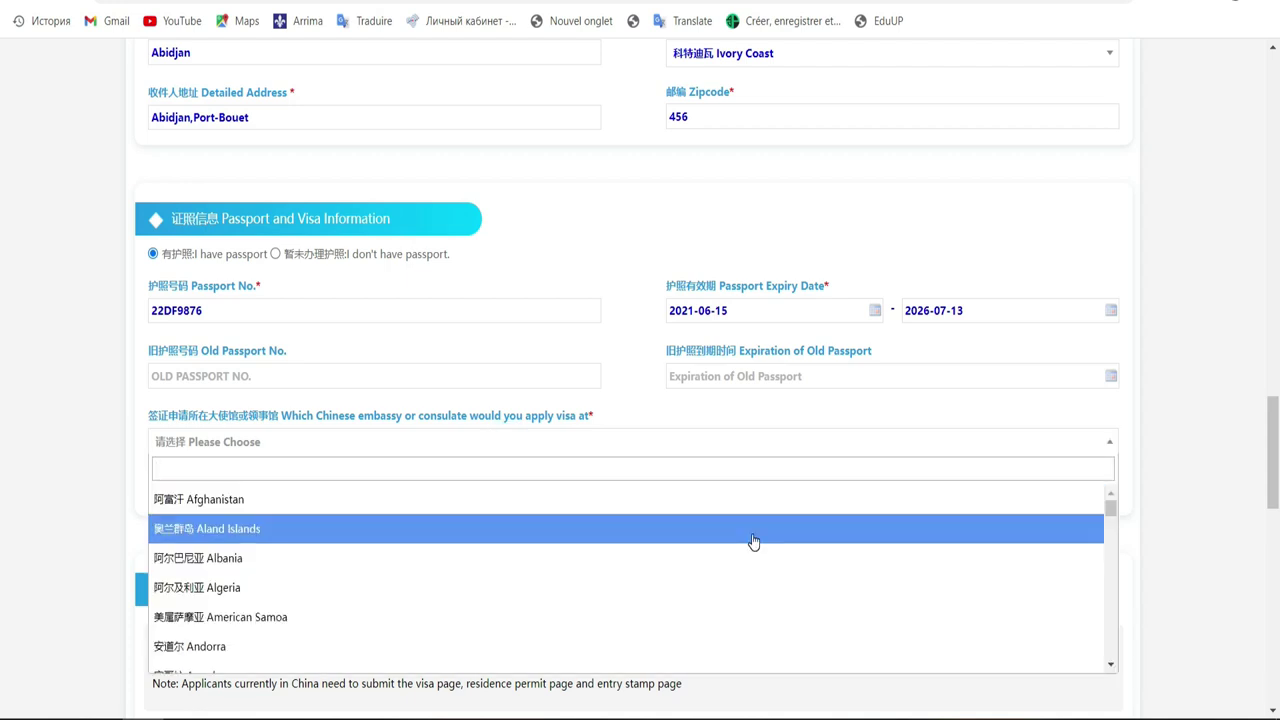
type("i")
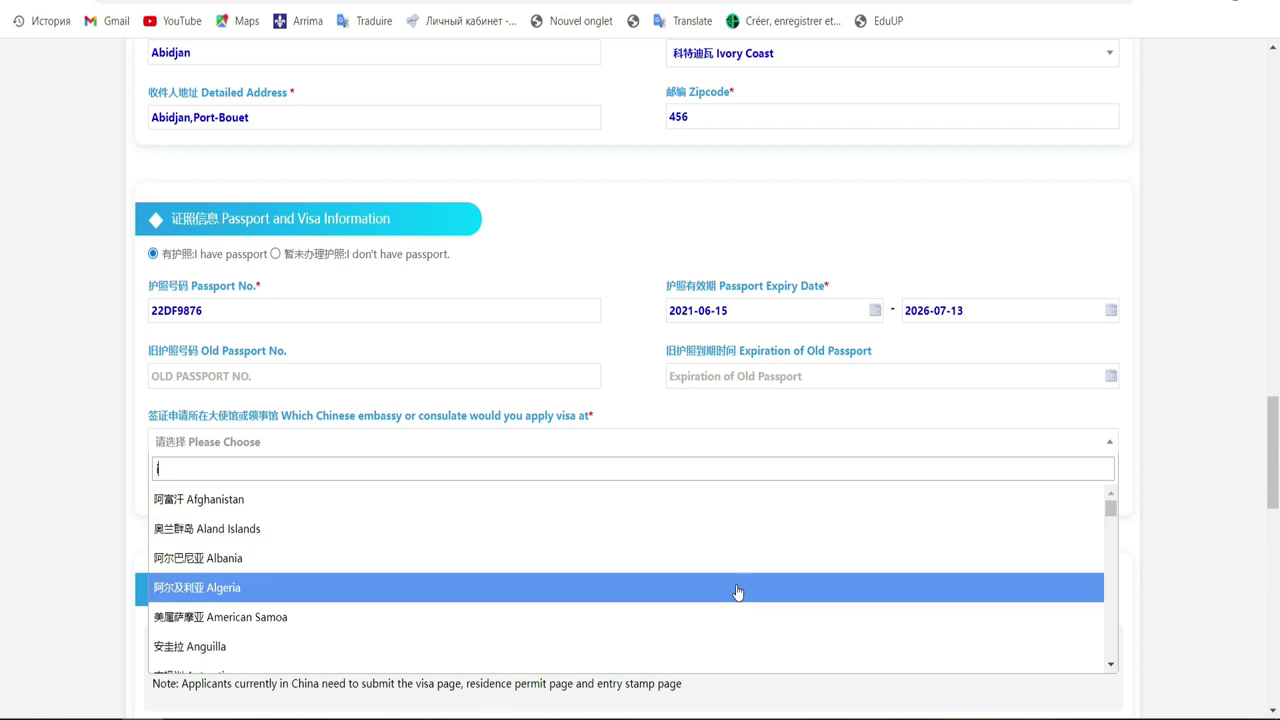
left_click(1110, 663)
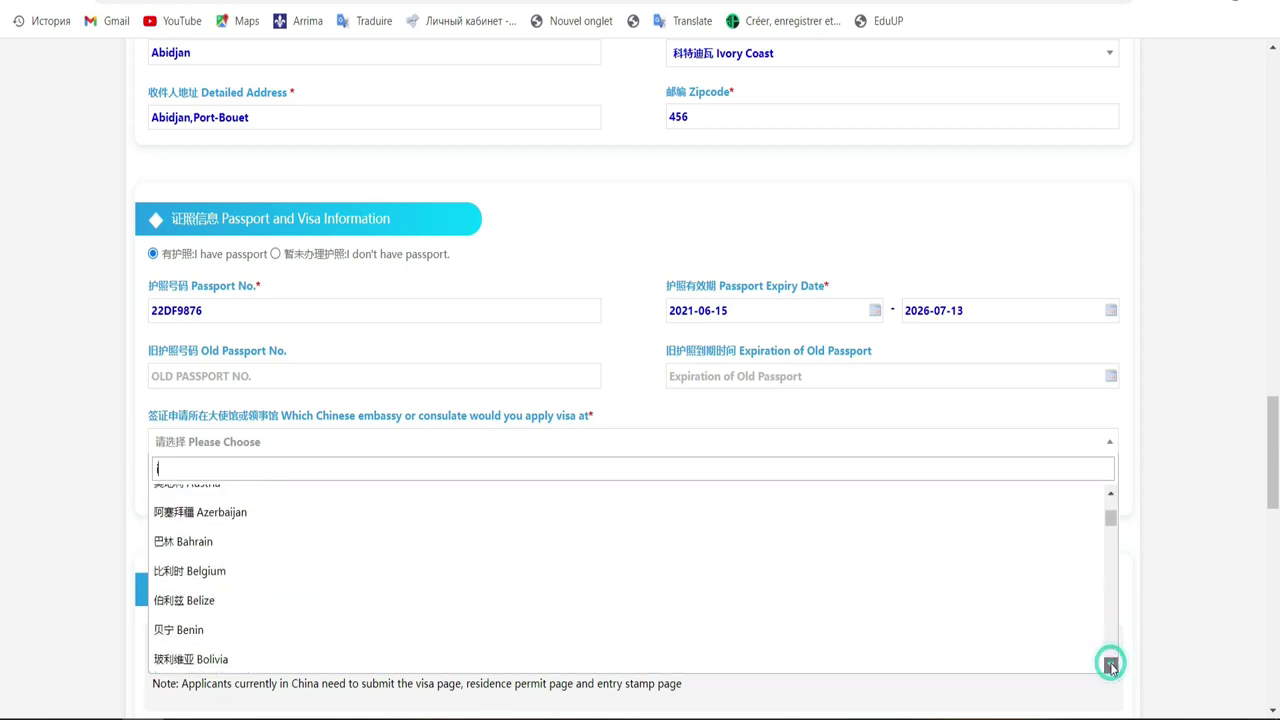
left_click(1110, 665)
left_click(1110, 665)
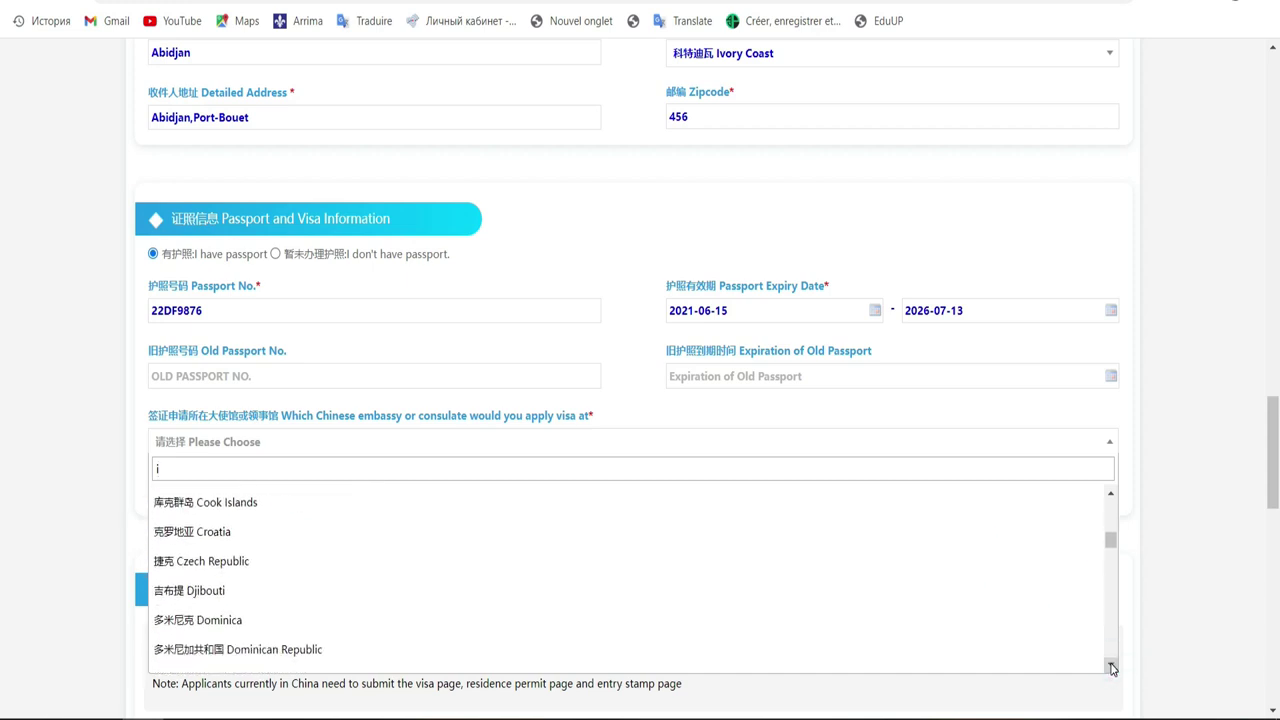
left_click(1110, 666)
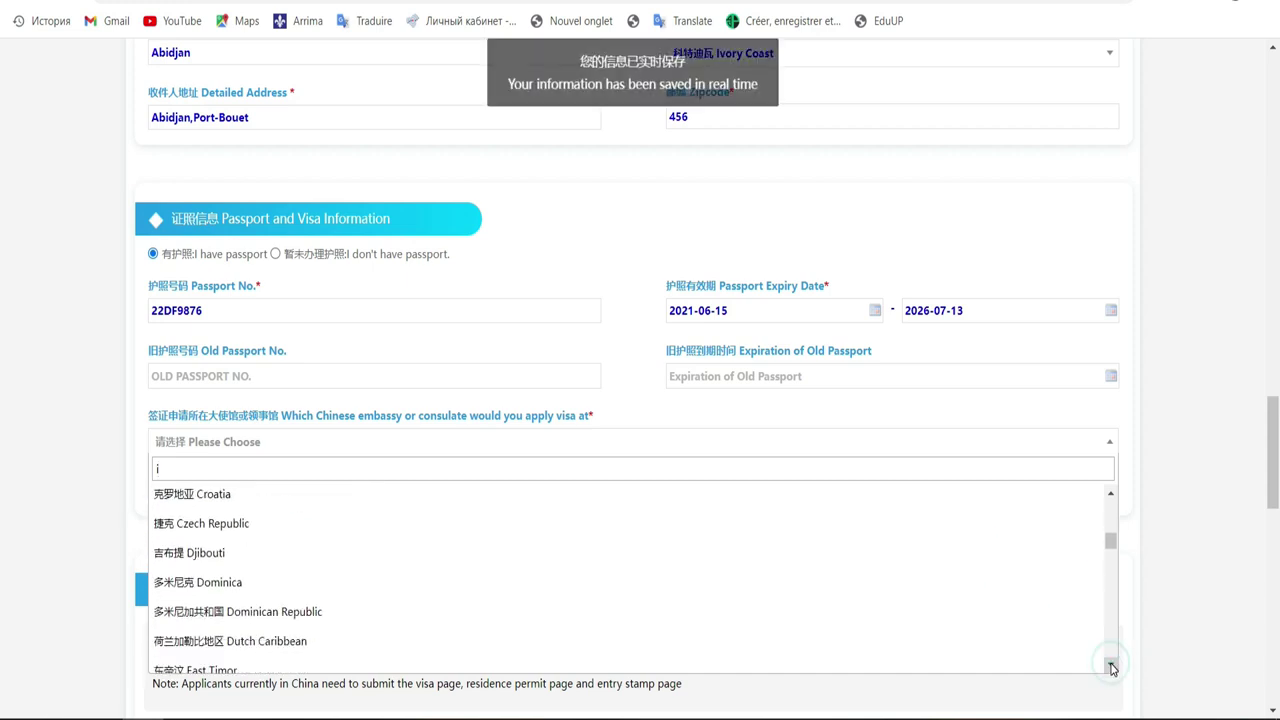
left_click(1110, 666)
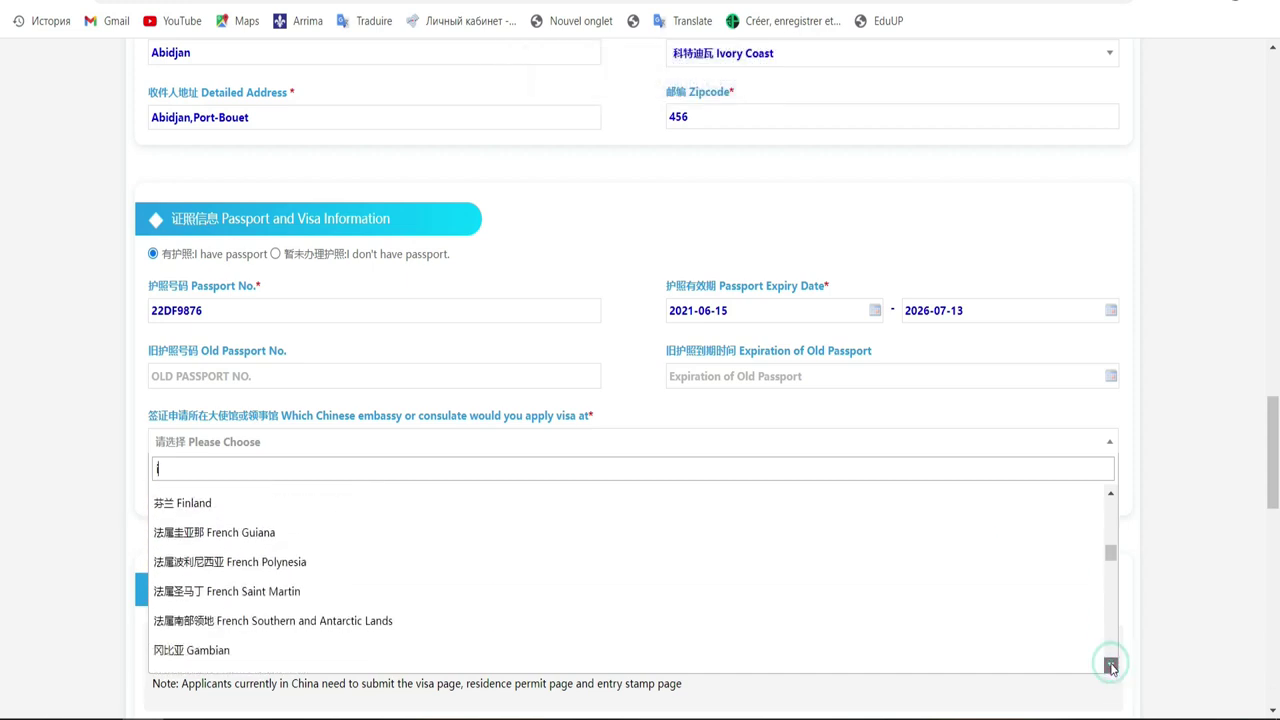
left_click(1110, 666)
left_click(1110, 666)
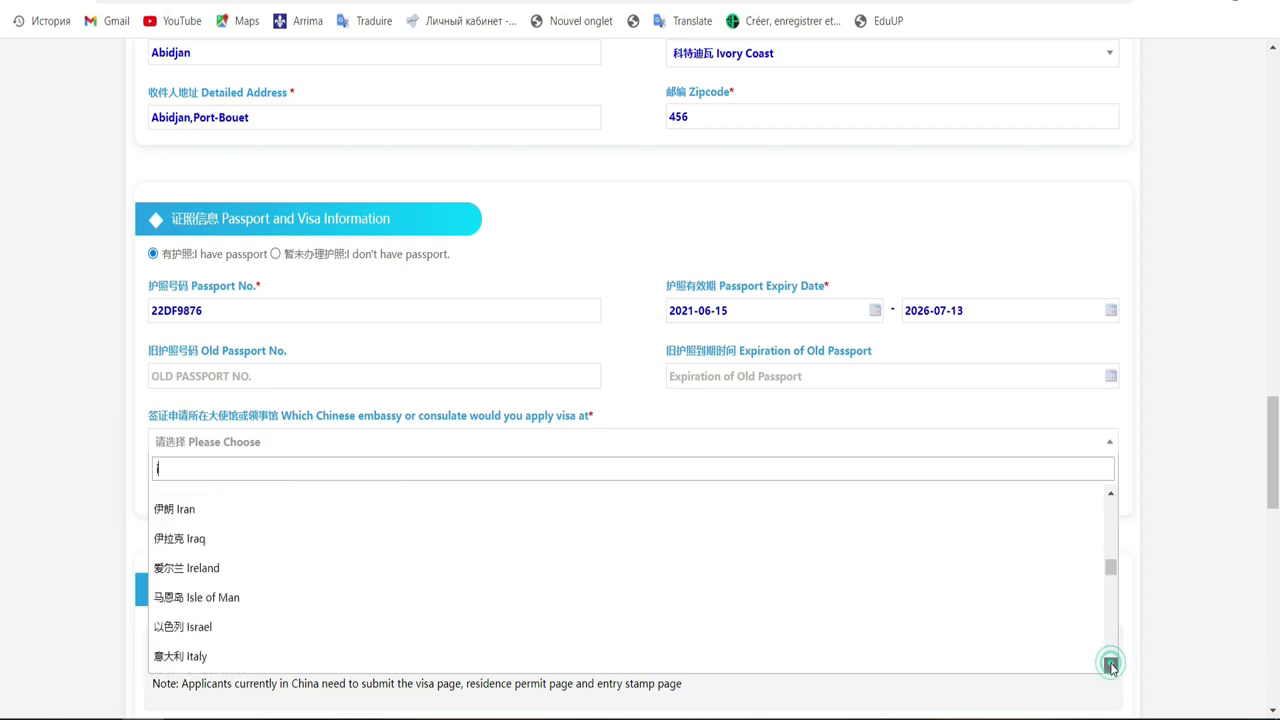
left_click(1110, 666)
left_click(1110, 666)
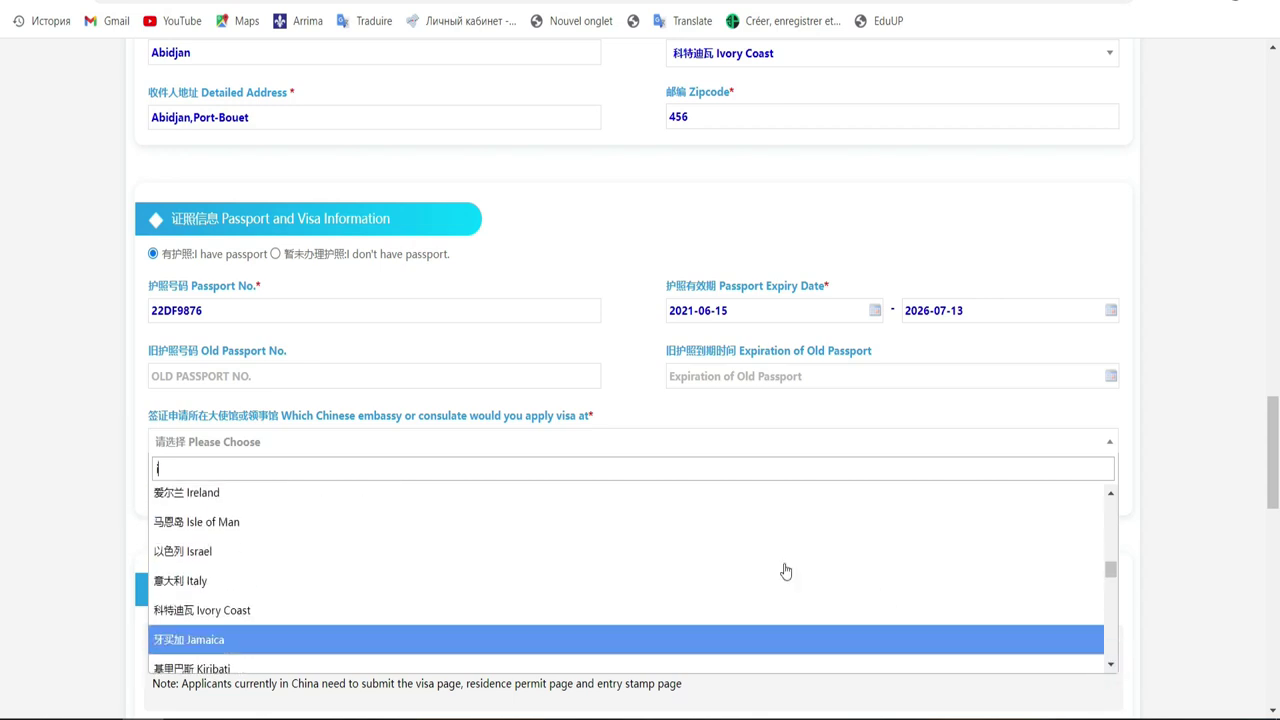
left_click(766, 613)
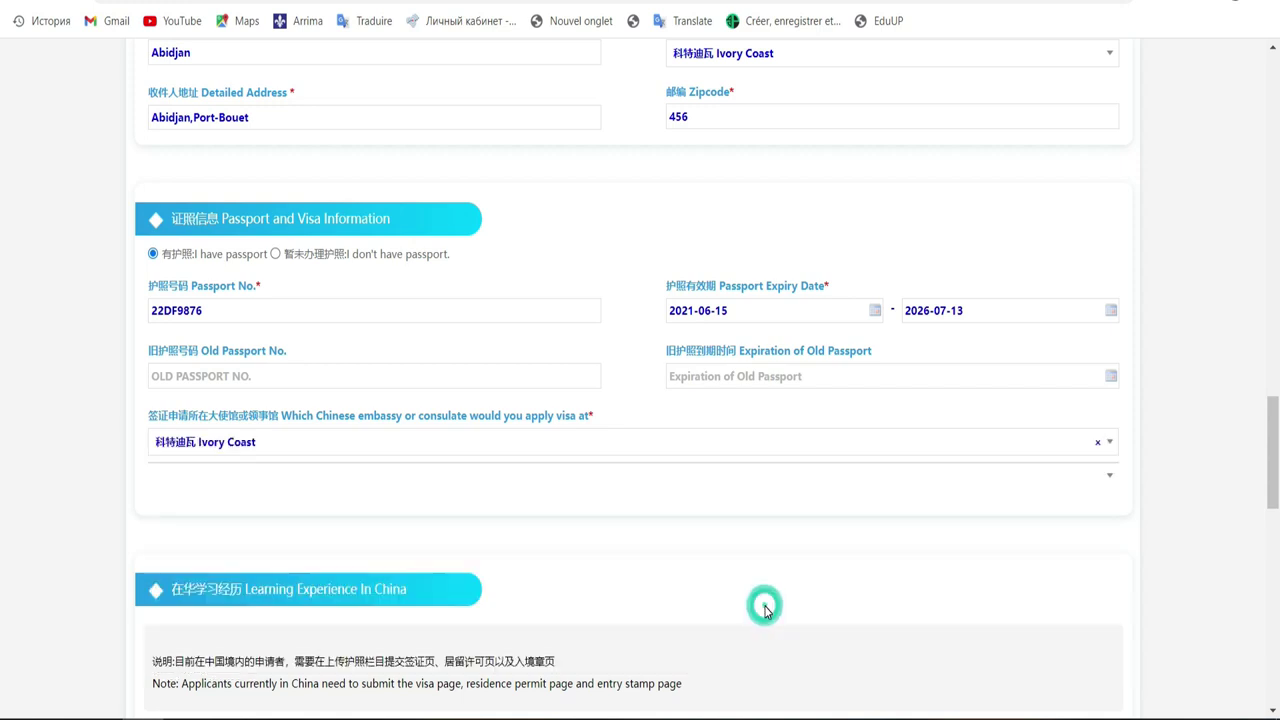
left_click(999, 479)
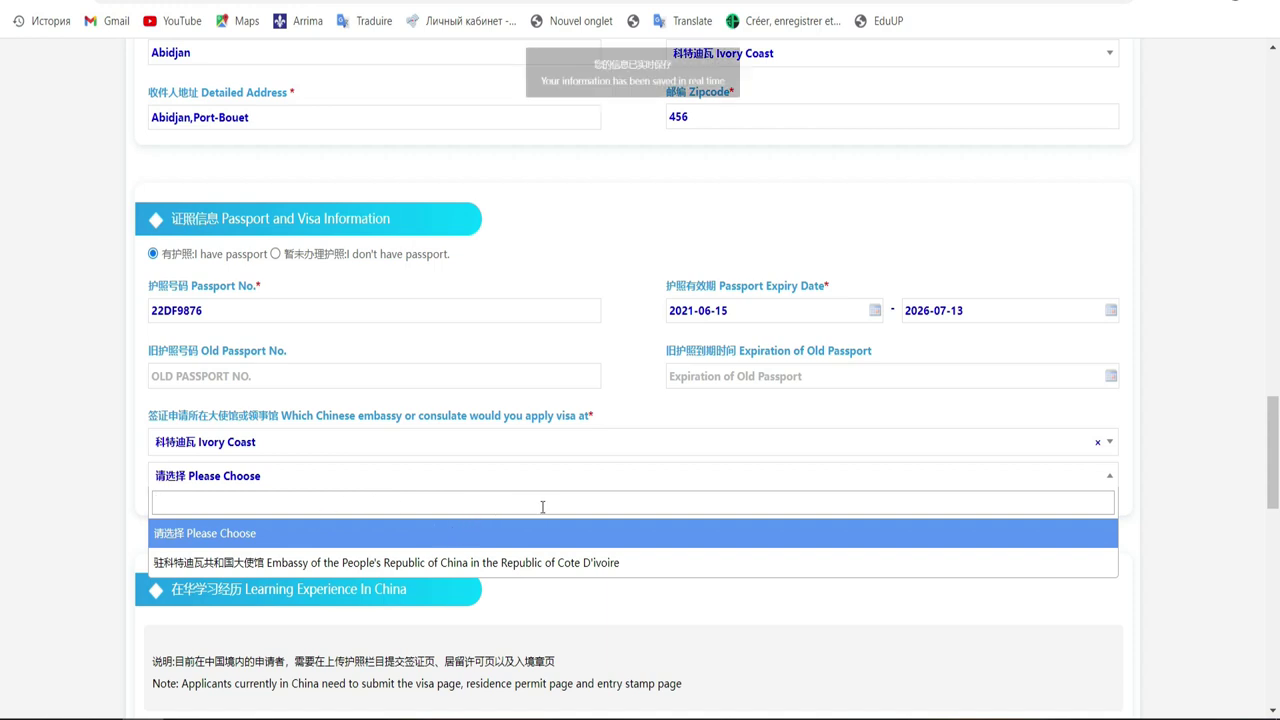
Select the Embassy of the People's Republic of China in the Republic of Cote D'ivoire
left_click(512, 561)
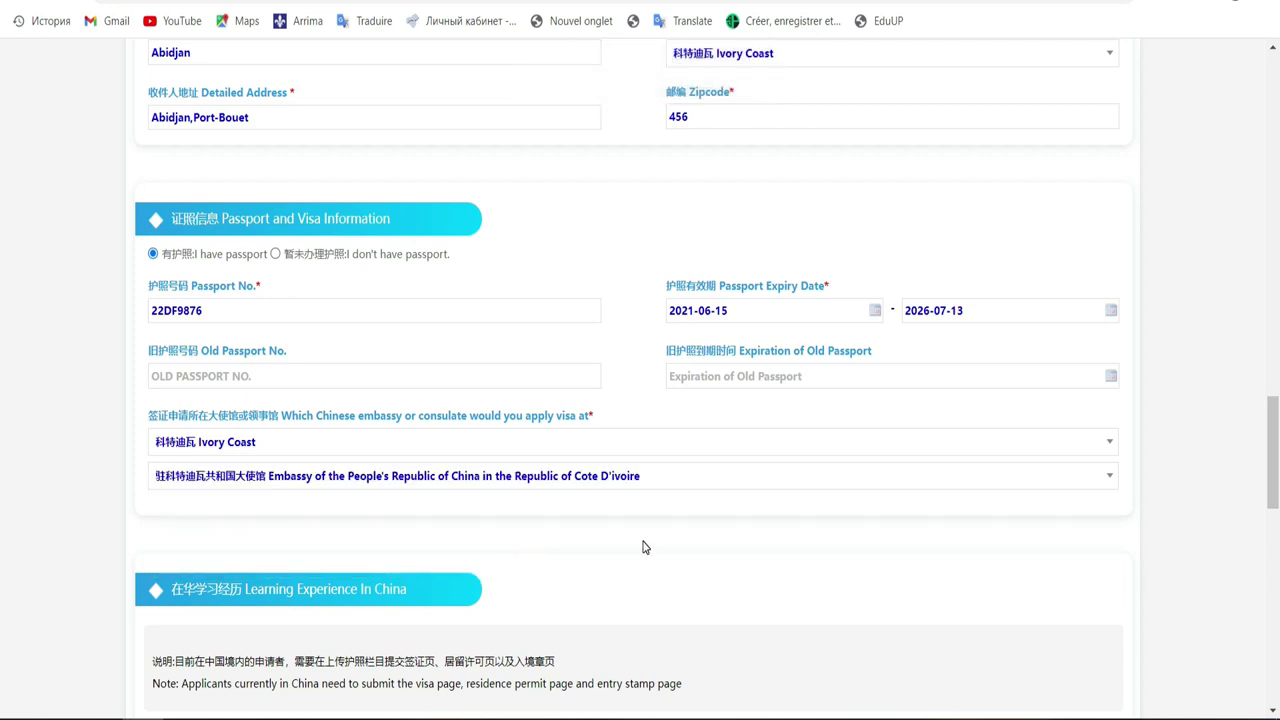
left_click_drag(1274, 420, 1274, 445)
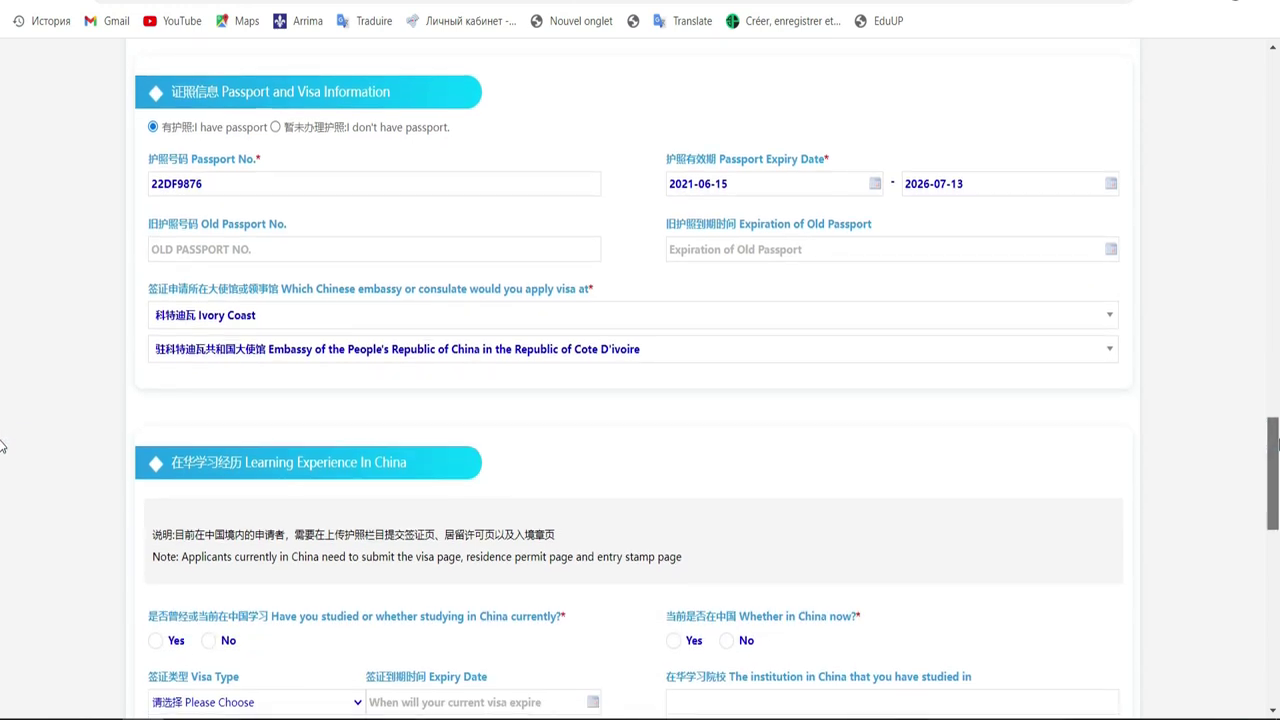
Answer No to having studied in China and to being in China now
scroll(3, 446, "down", 3)
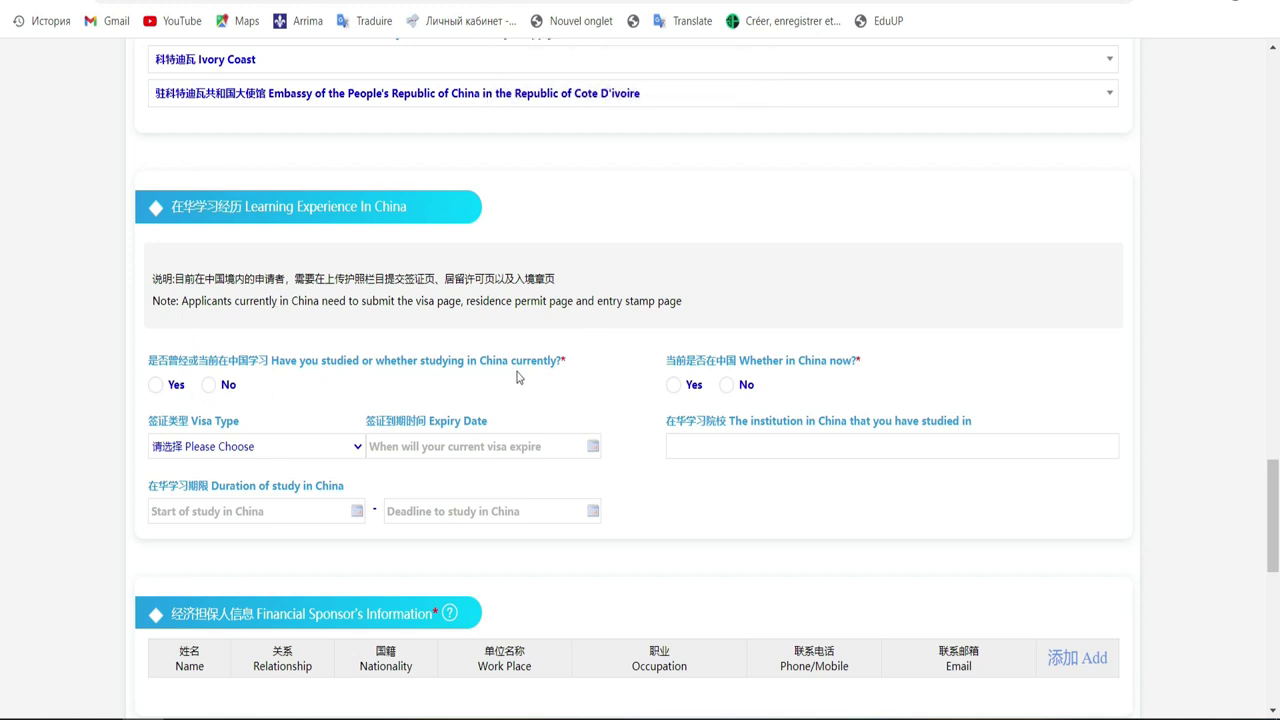
left_click(208, 385)
left_click(726, 386)
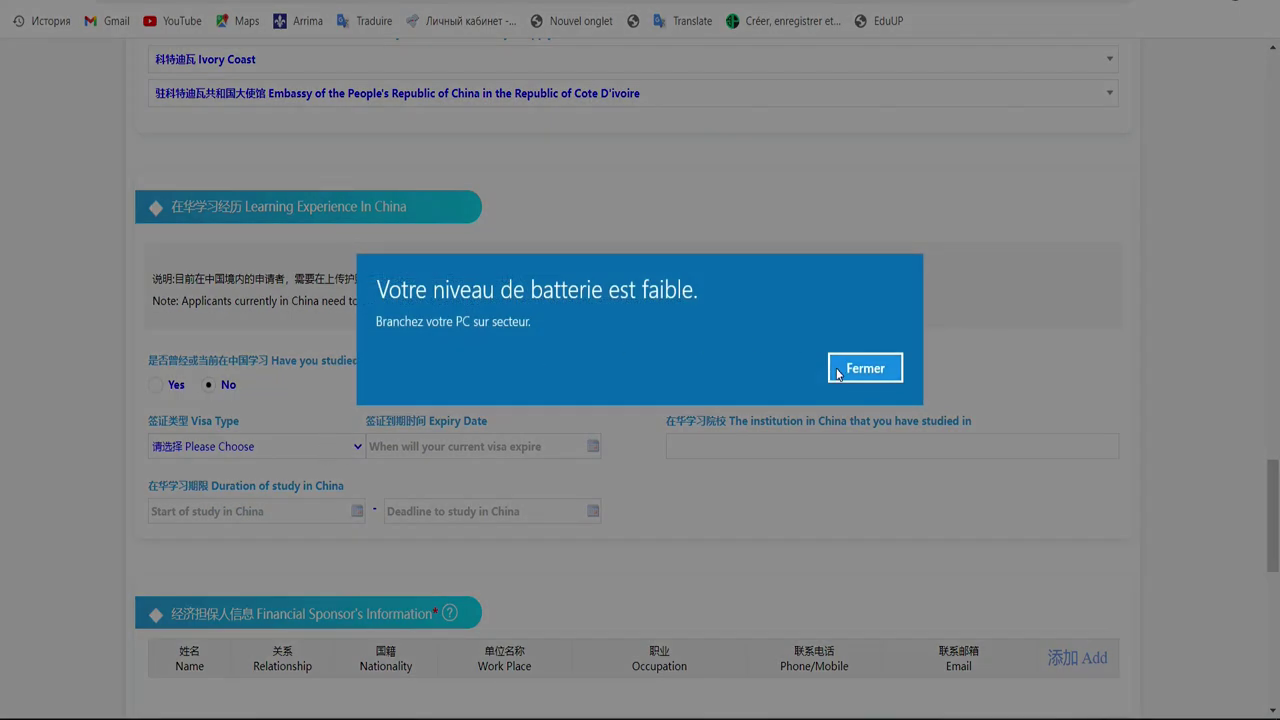
left_click(838, 374)
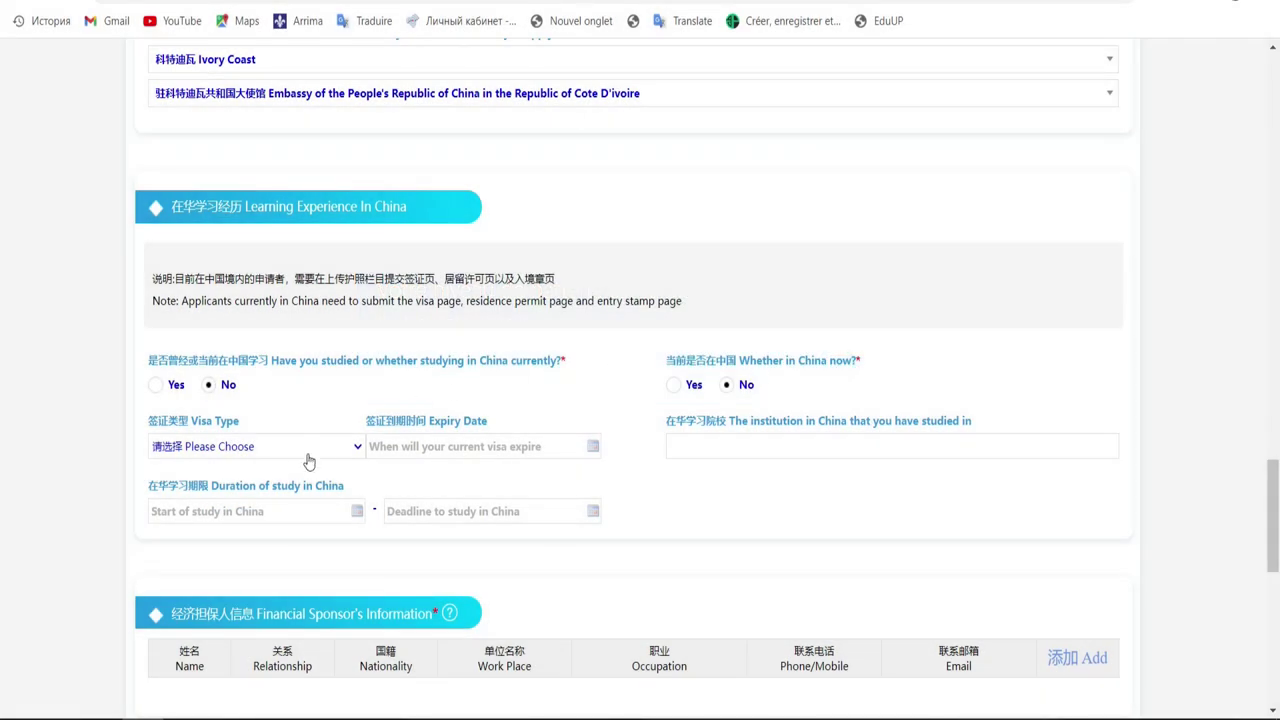
Set the Visa Type to 其它 Other, leaving the visa expiry date blank
left_click(308, 458)
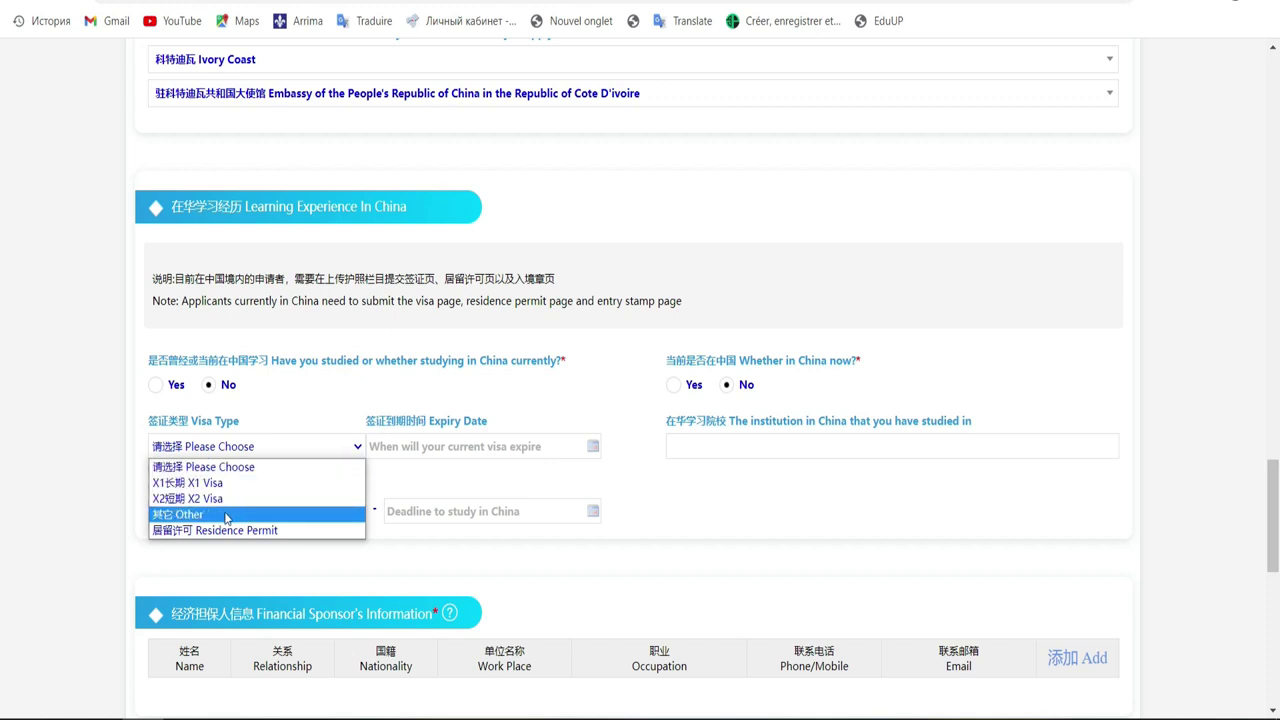
left_click(225, 517)
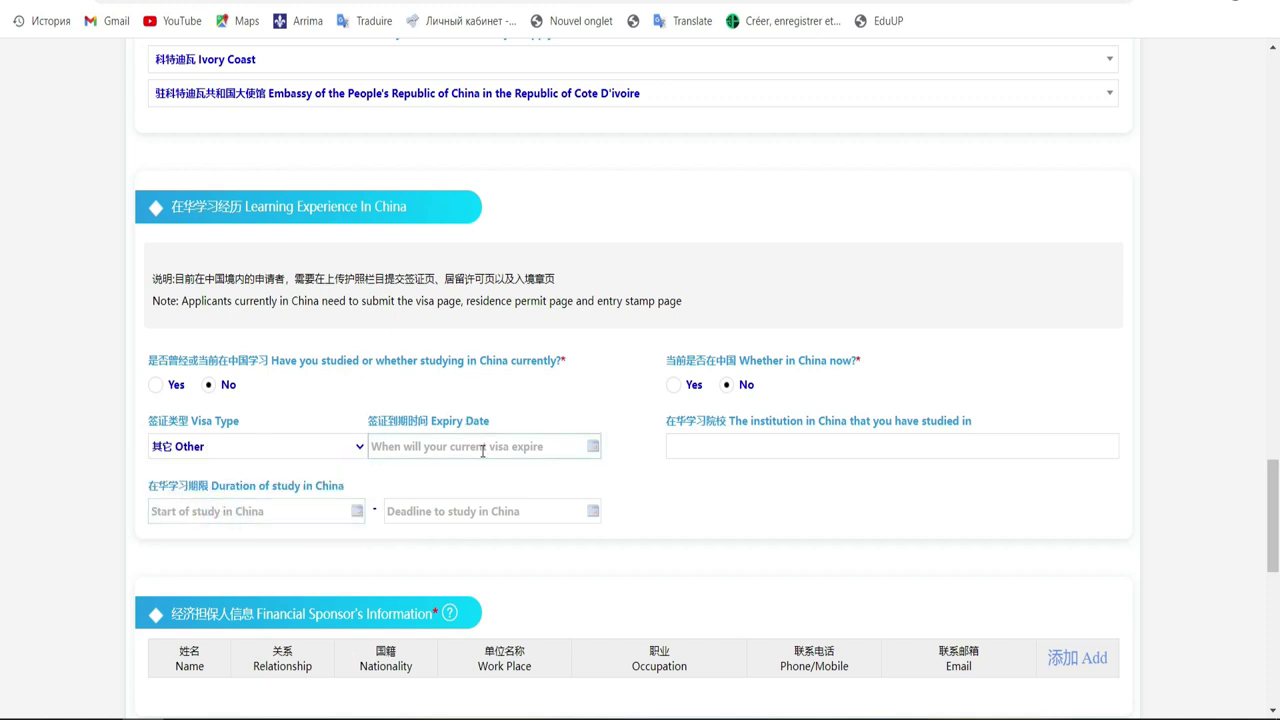
left_click(537, 442)
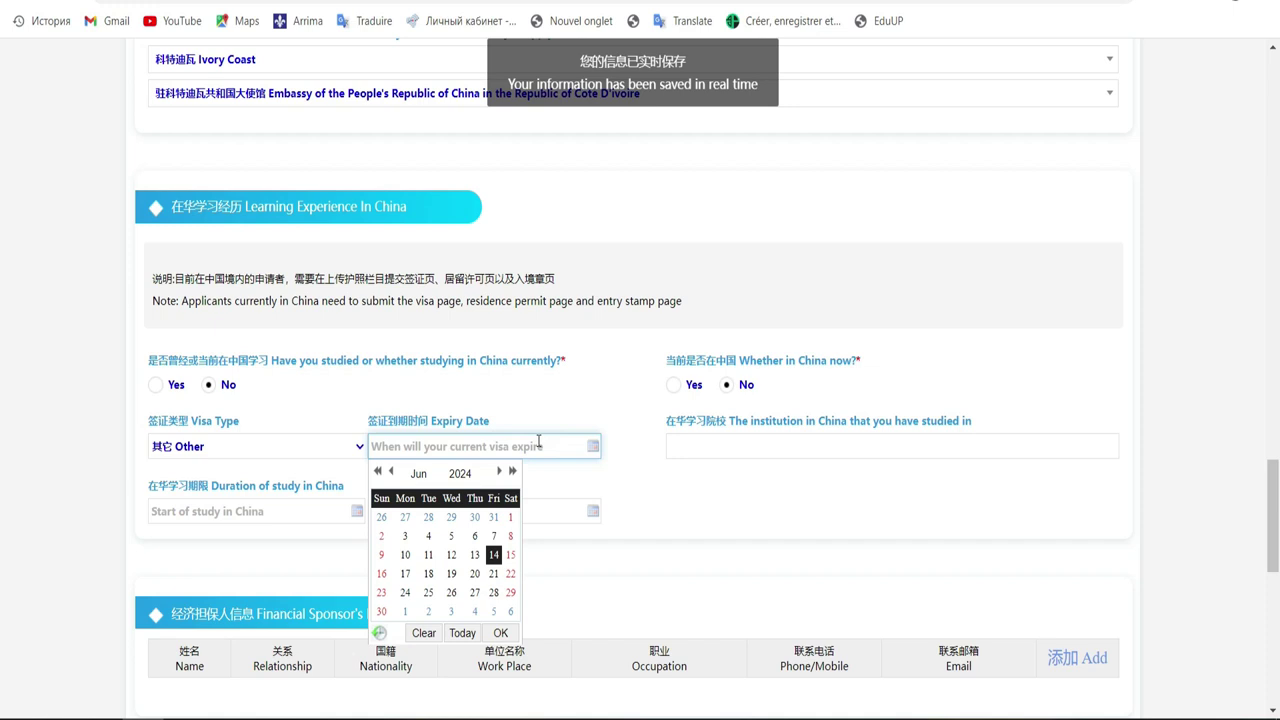
left_click(546, 416)
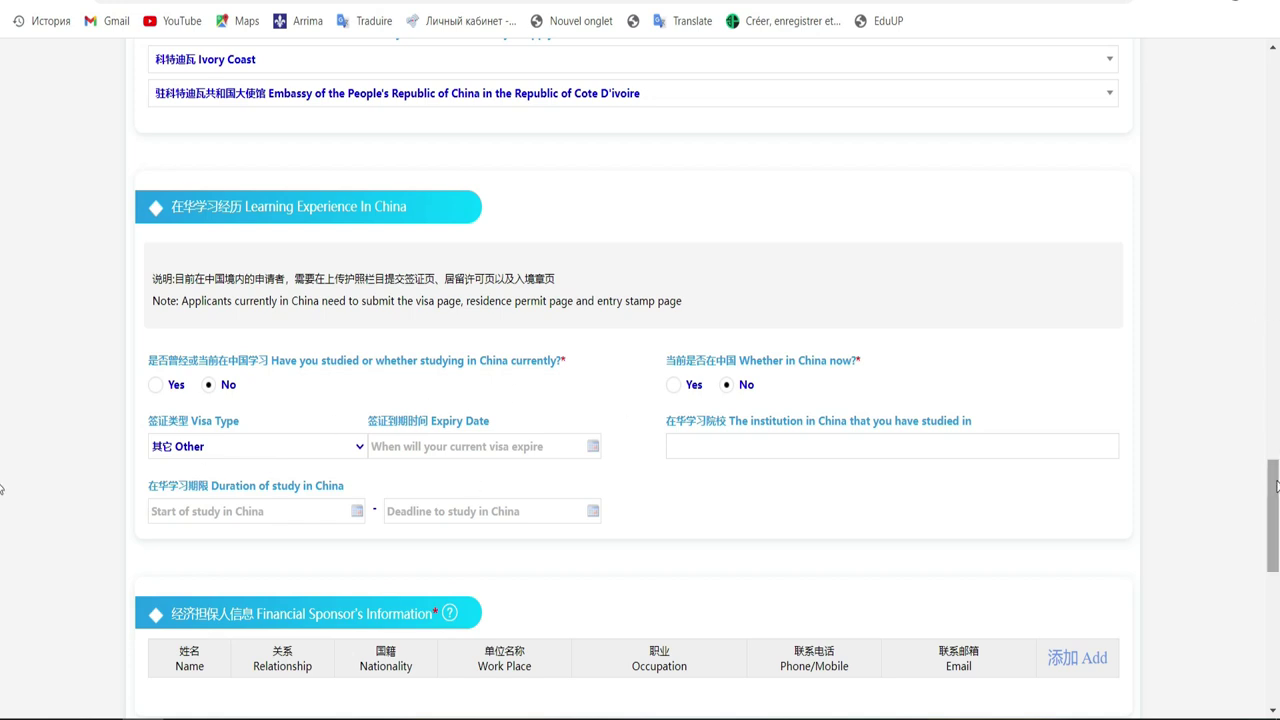
Add a new blank entry to the Financial Sponsor's Information table
scroll(1276, 487, "down", 3)
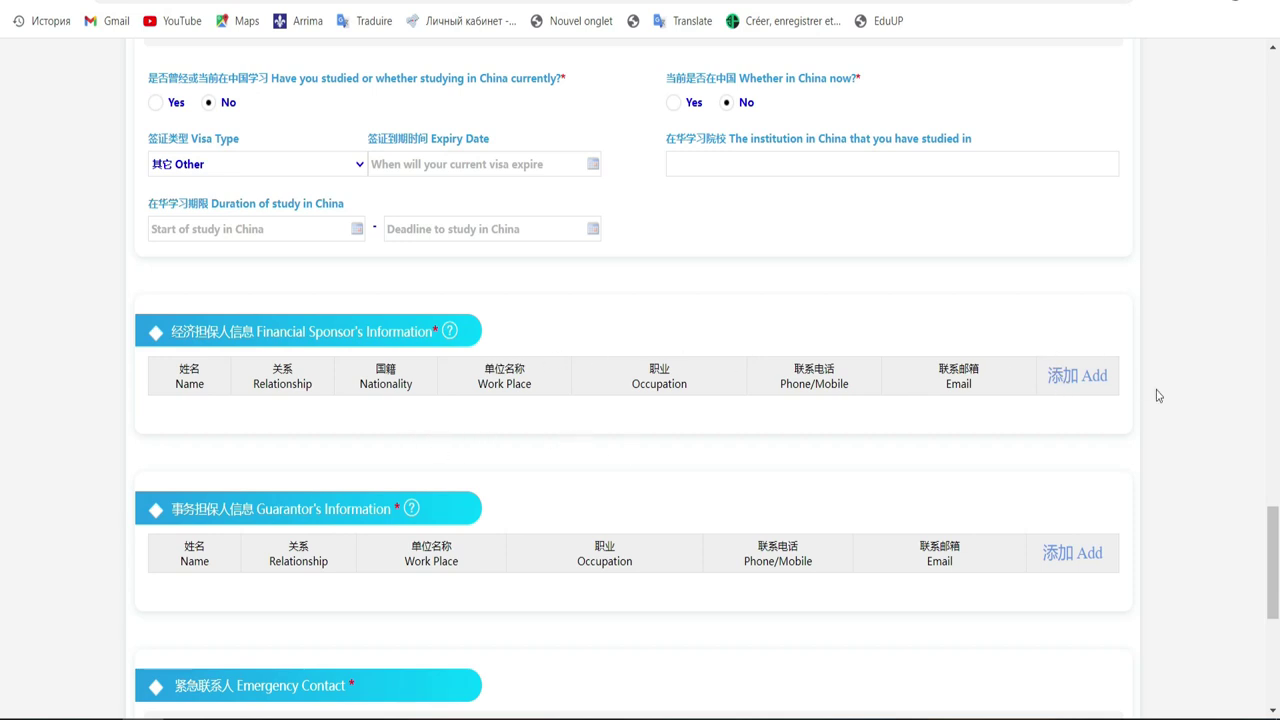
left_click(1104, 382)
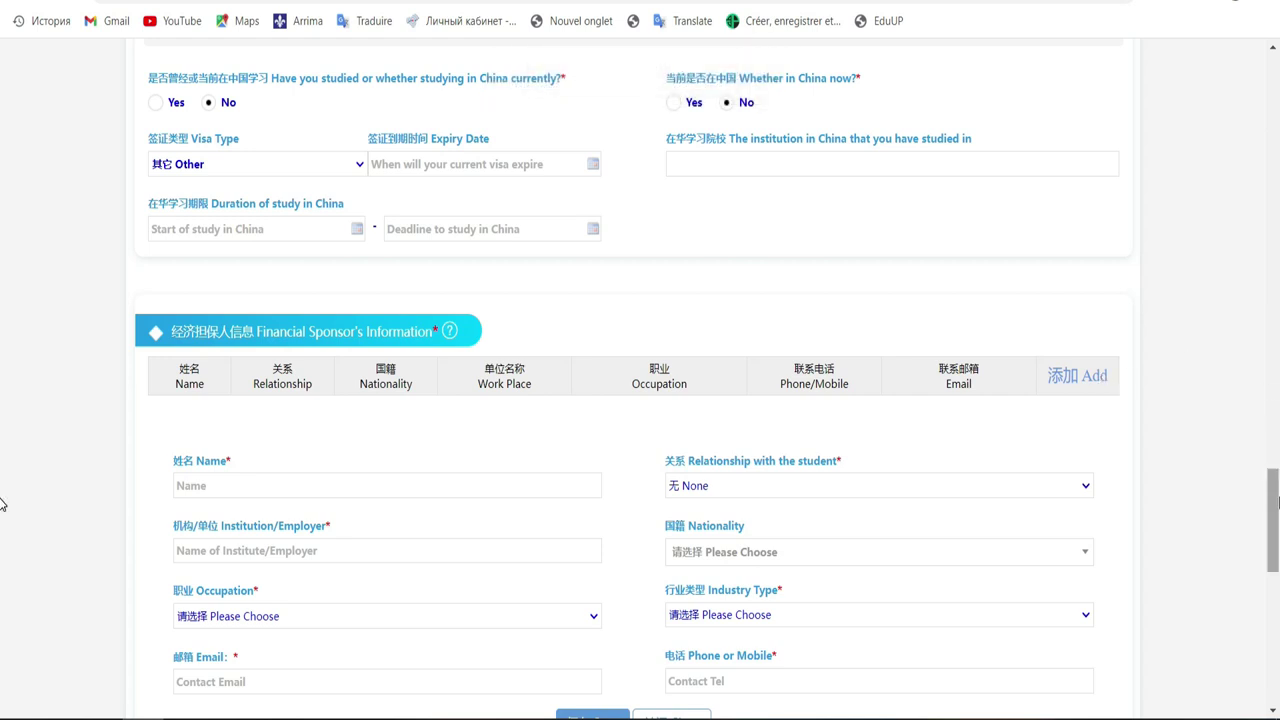
scroll(3, 504, "down", 3)
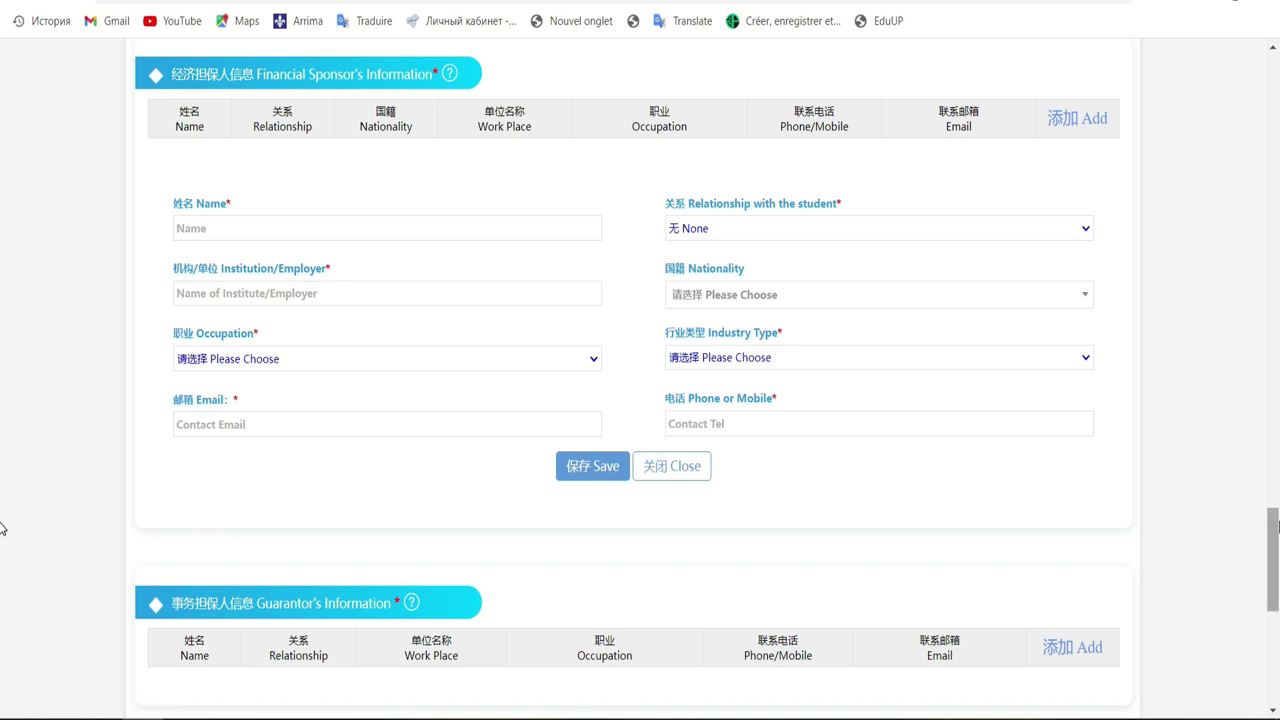
scroll(3, 520, "down", 3)
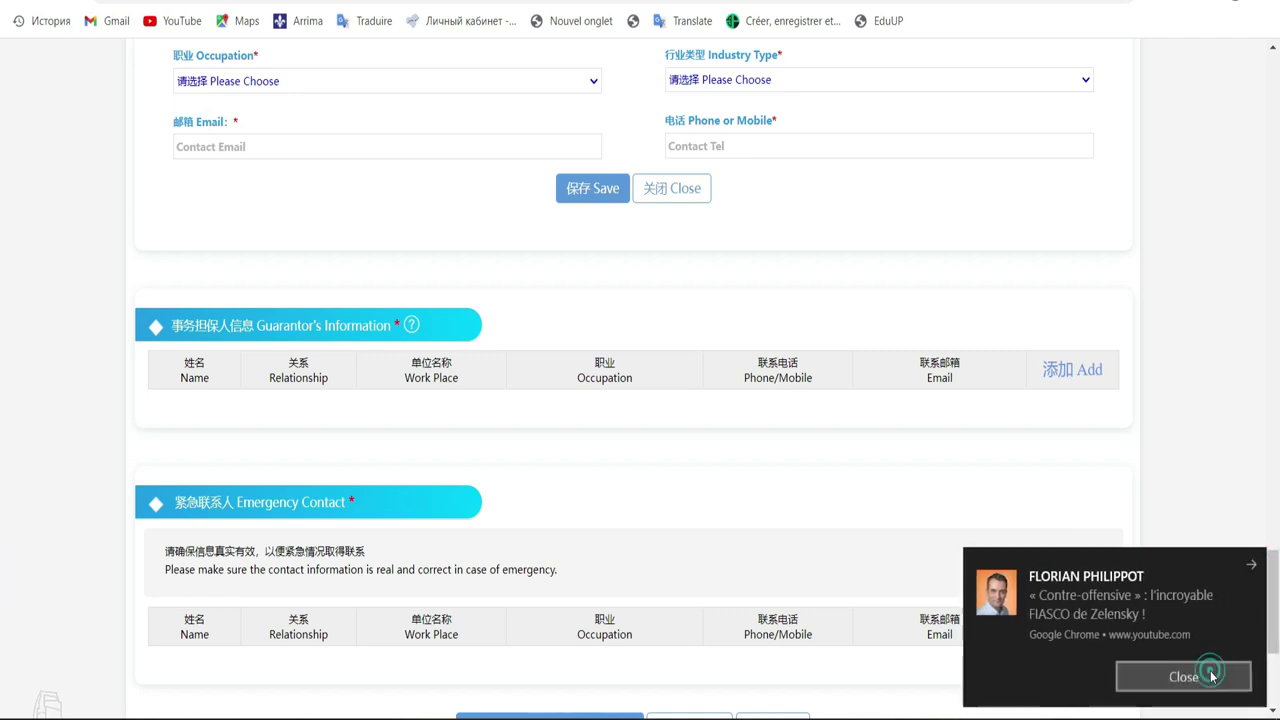
left_click(1210, 675)
scroll(3, 600, "down", 2)
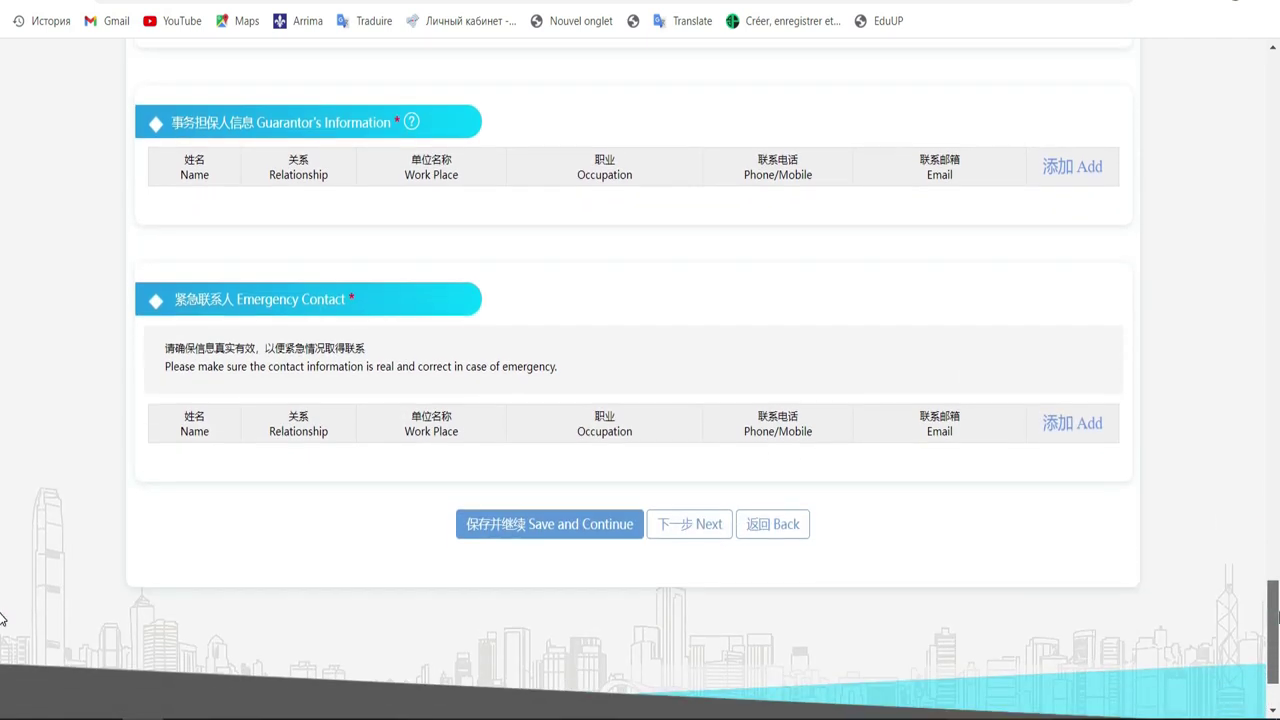
Scroll the form back up to the Personal Information section at the top
scroll(3, 617, "up", 7)
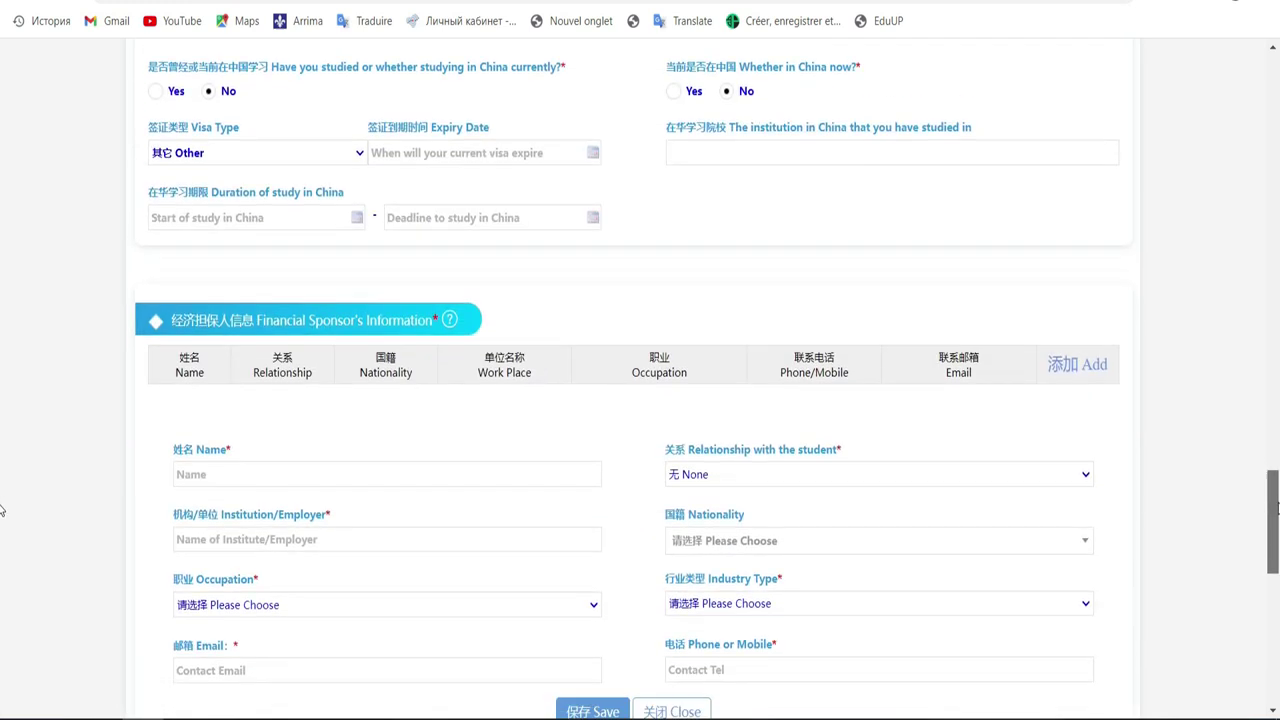
scroll(3, 541, "down", 2)
left_click_drag(1276, 540, 1276, 597)
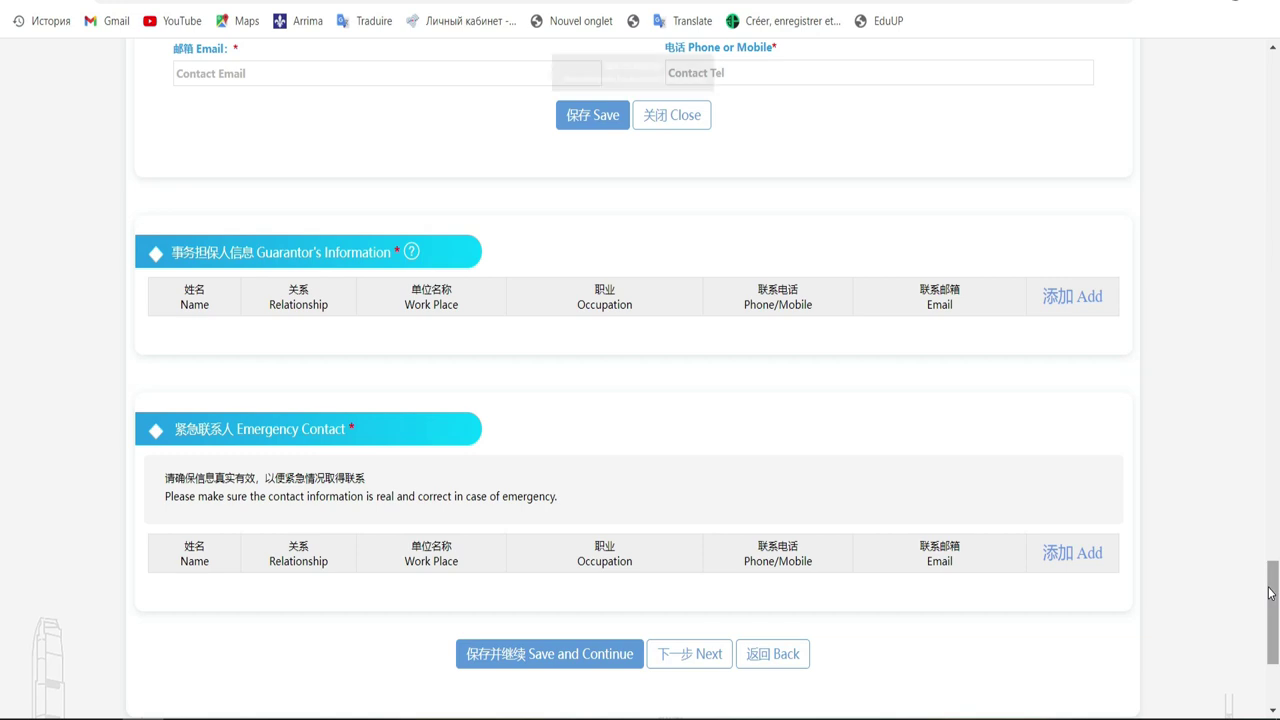
left_click_drag(1270, 593, 1277, 160)
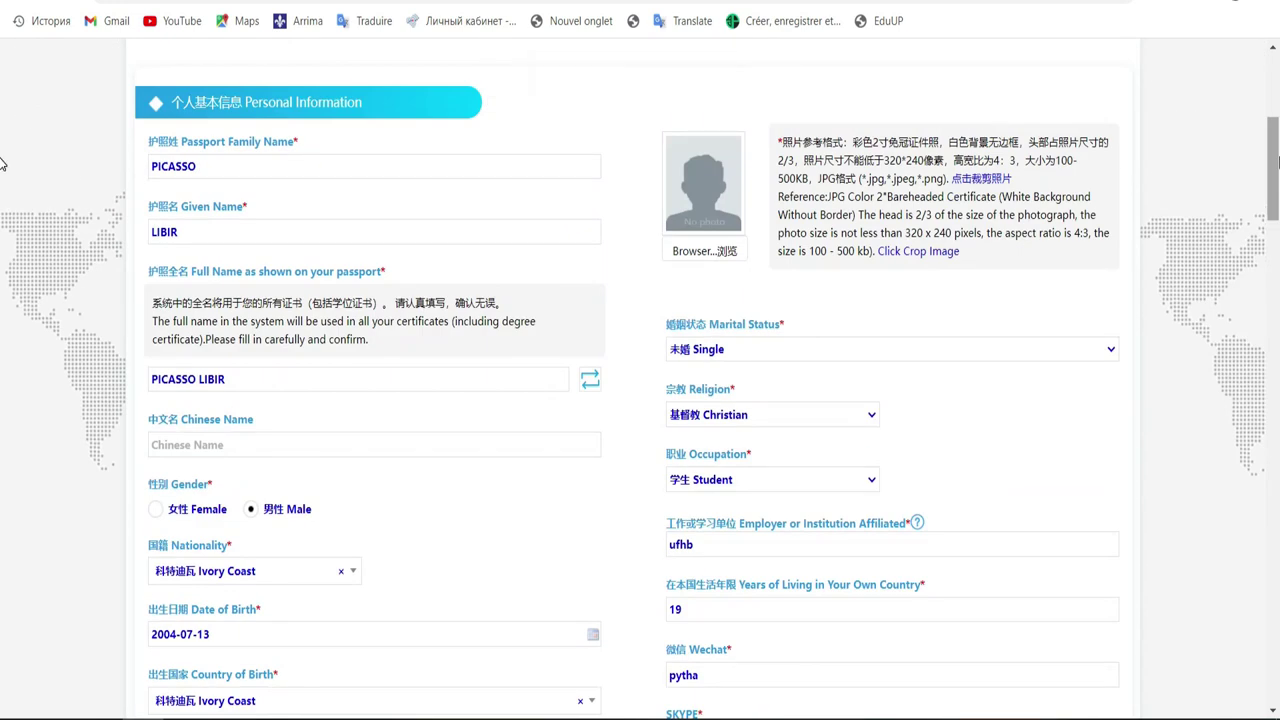